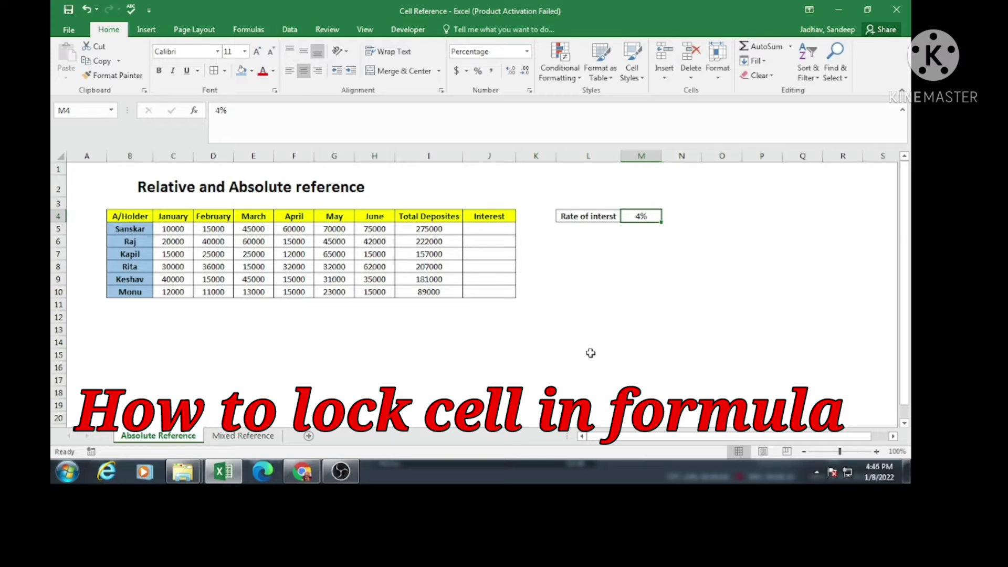
Step: Review the total deposits, the account holder list, the first Interest cell and the interest rate in M4
left_click(435, 227)
left_click(435, 244)
left_click(434, 289)
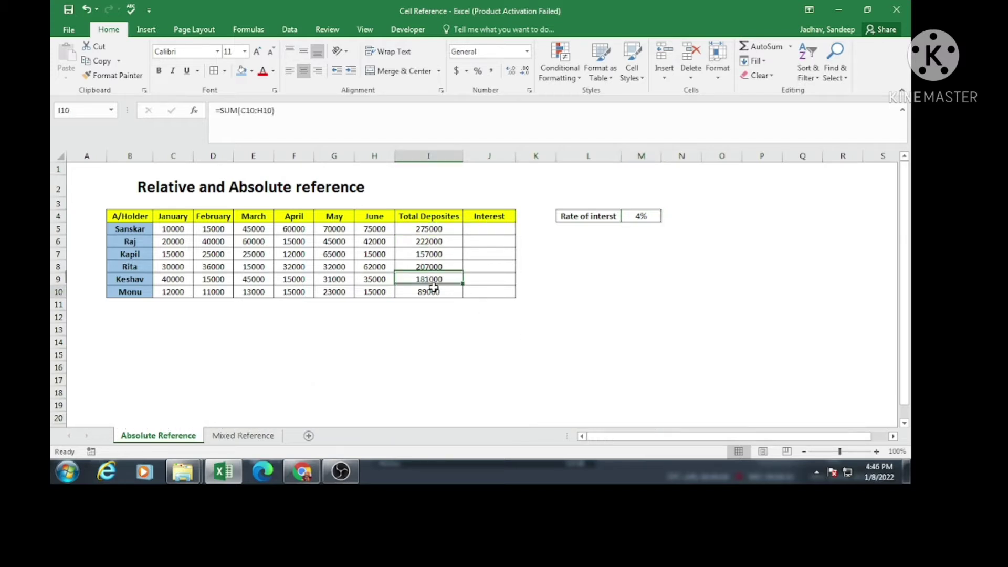
left_click_drag(134, 228, 132, 294)
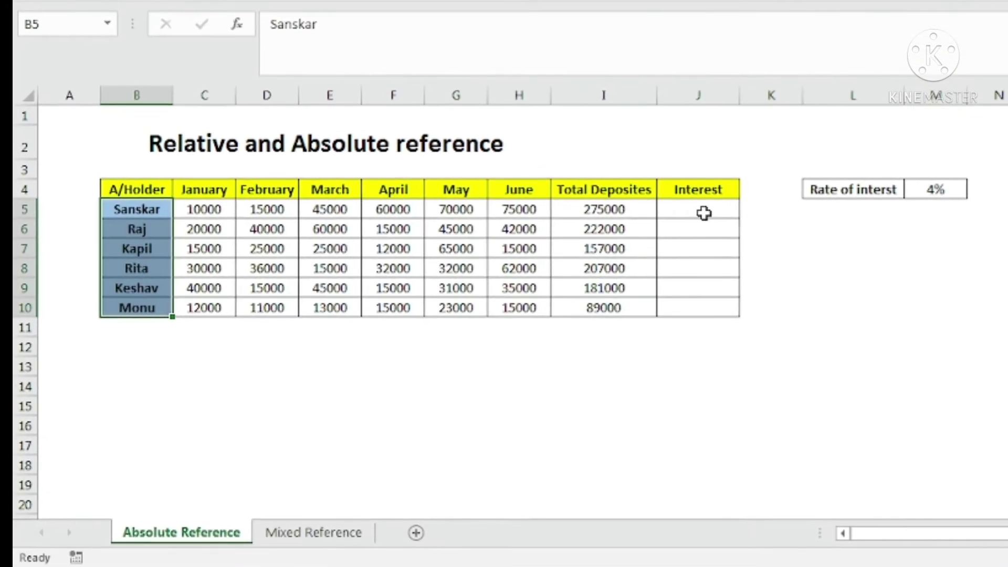
left_click(625, 226)
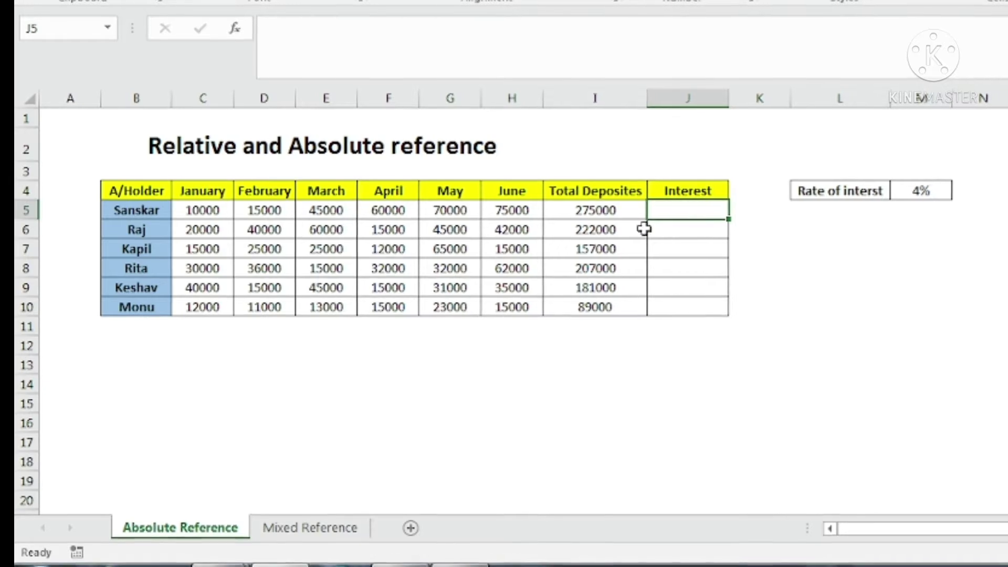
left_click(928, 193)
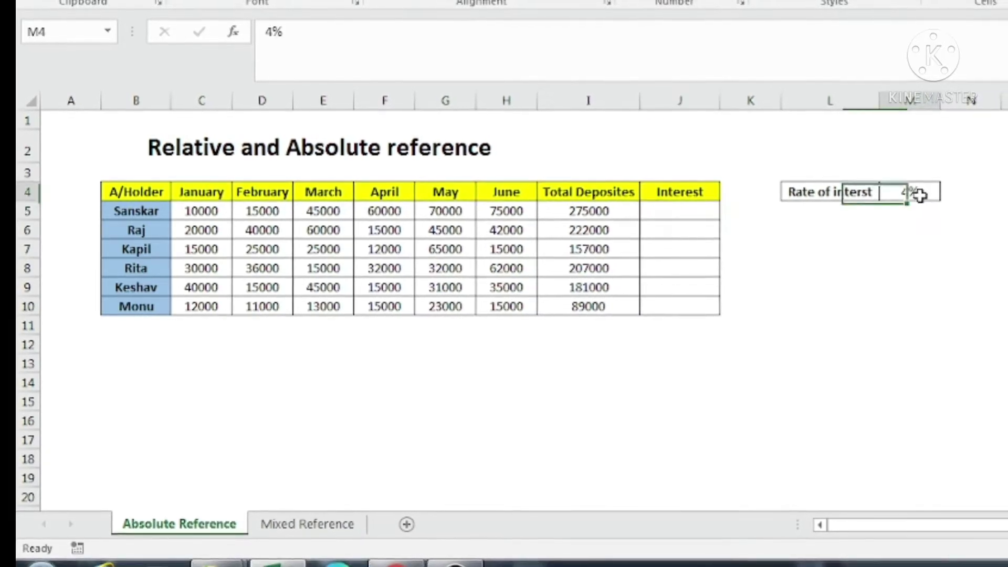
Step: Calculate the first interest in J5 as =I5*M4, fill it down to J10 and check the copied formulas
left_click(598, 212)
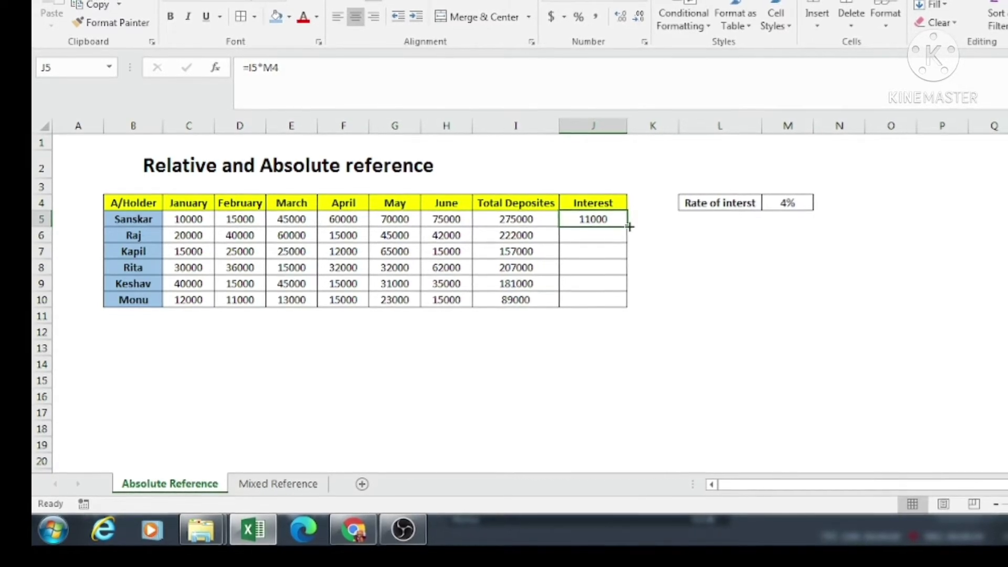
left_click_drag(623, 307, 622, 305)
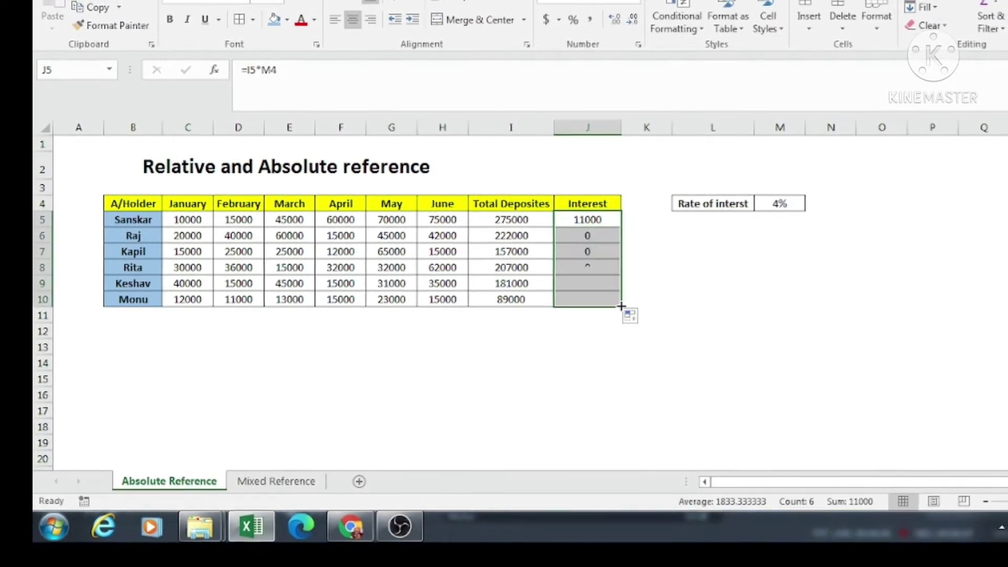
left_click(506, 240)
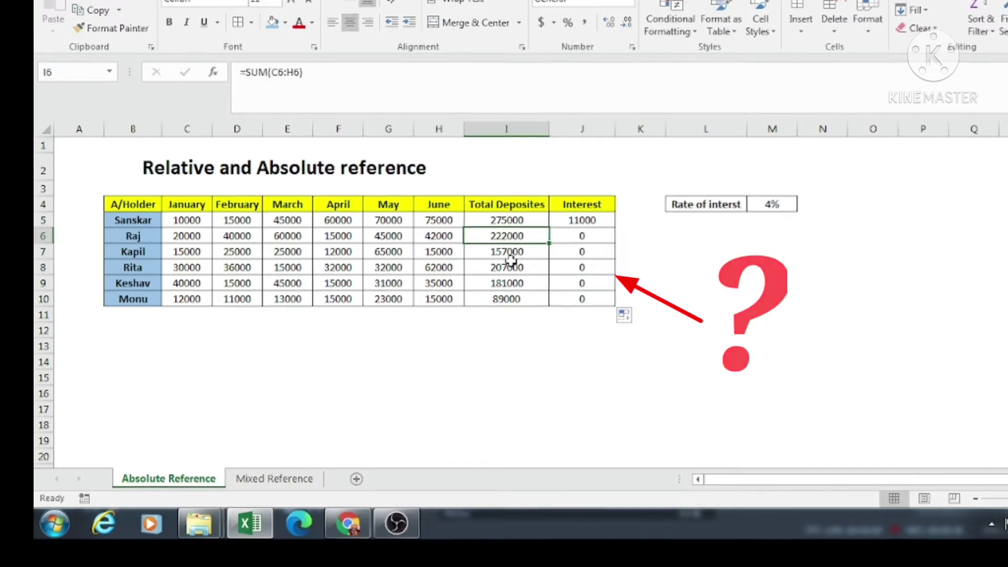
left_click(543, 294)
left_click(578, 265)
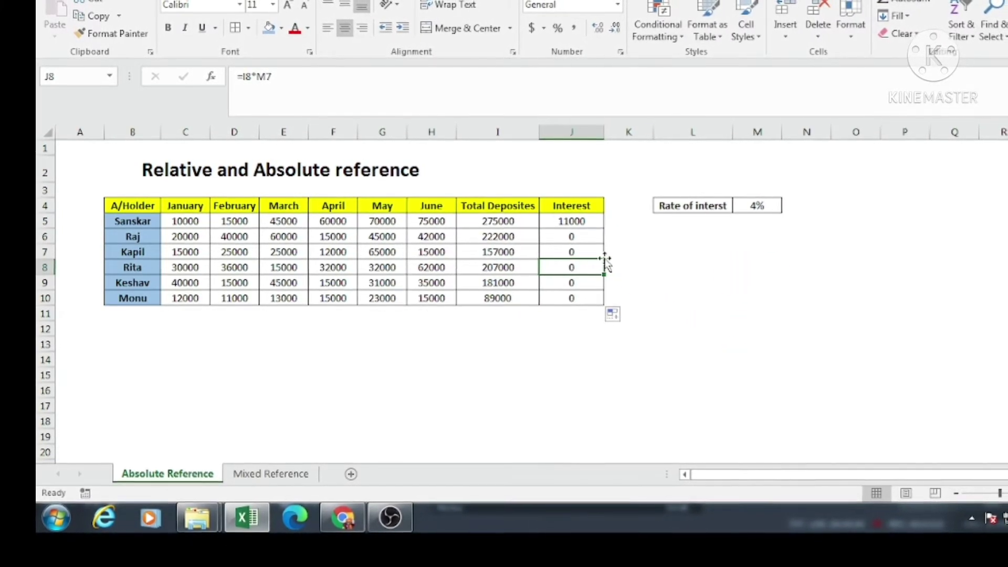
Step: Open the Mixed Reference sheet and review the quantity headers, the servicing costs and the empty result cells starting at D6
left_click(295, 474)
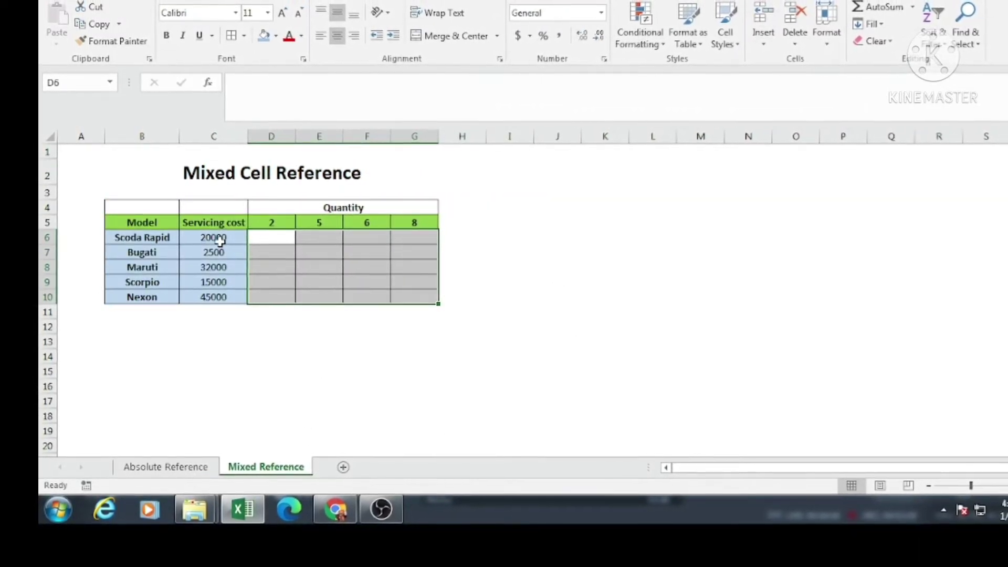
left_click(268, 224)
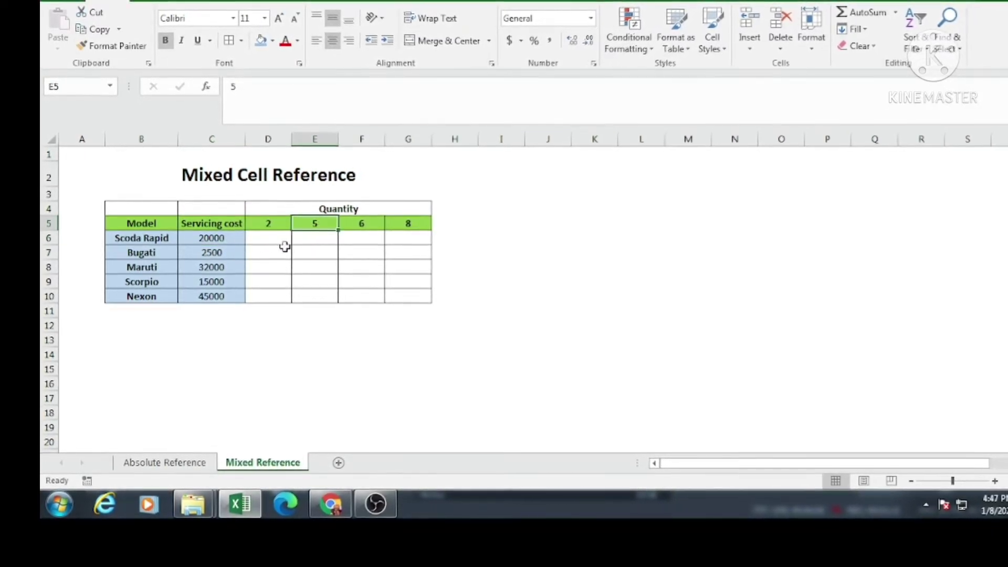
left_click(220, 240)
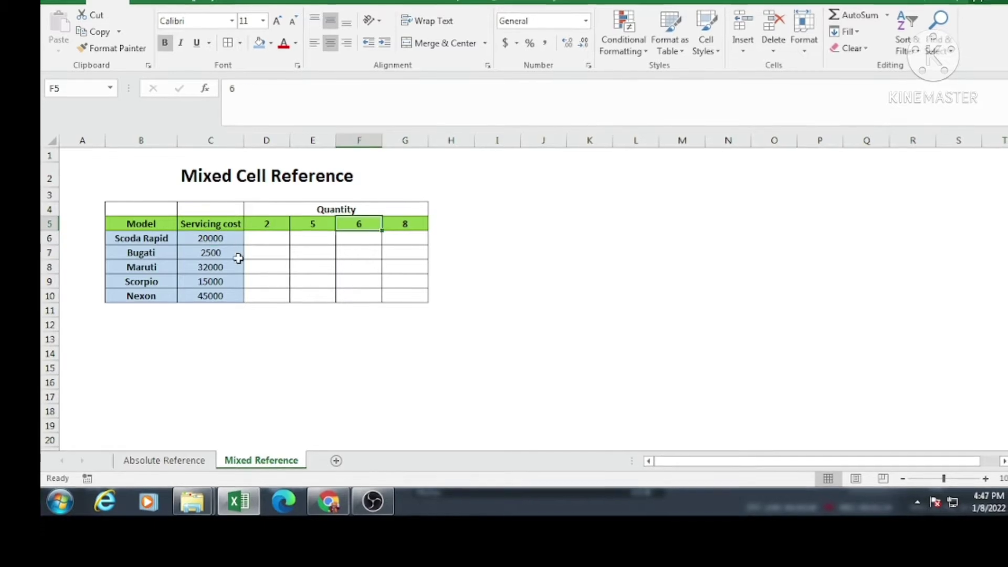
left_click(218, 267)
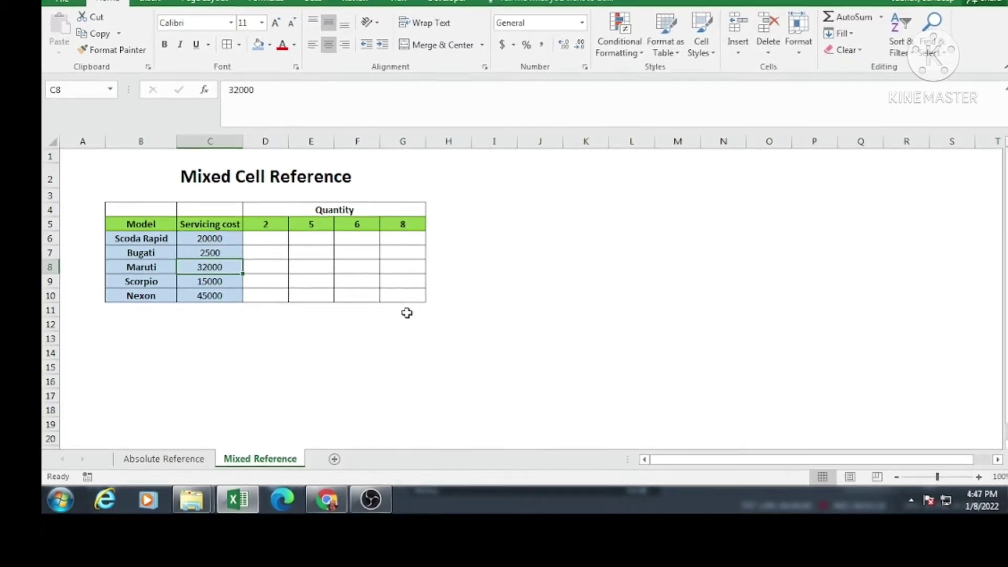
left_click(268, 239)
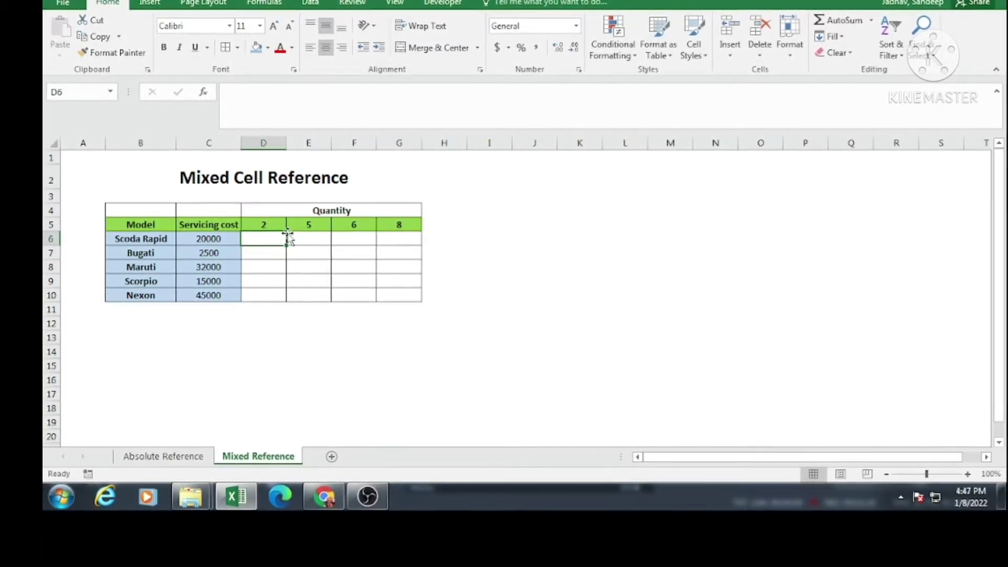
left_click_drag(261, 241, 385, 296)
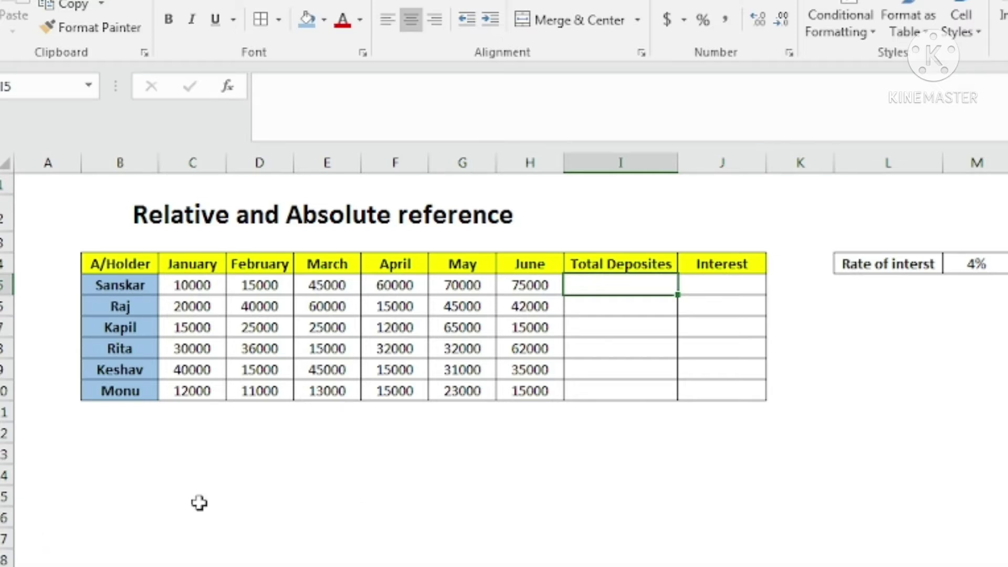
Step: Review the account holders, the January to June headers and the empty Total Deposites cells I5:I10 on the Absolute Reference sheet
left_click_drag(136, 284, 135, 391)
left_click_drag(201, 268, 511, 270)
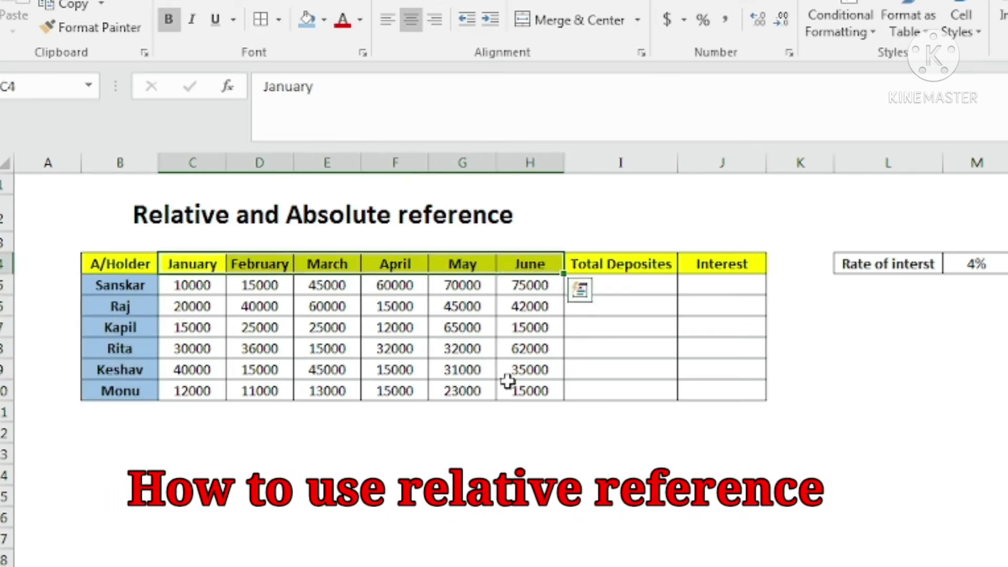
left_click(637, 264)
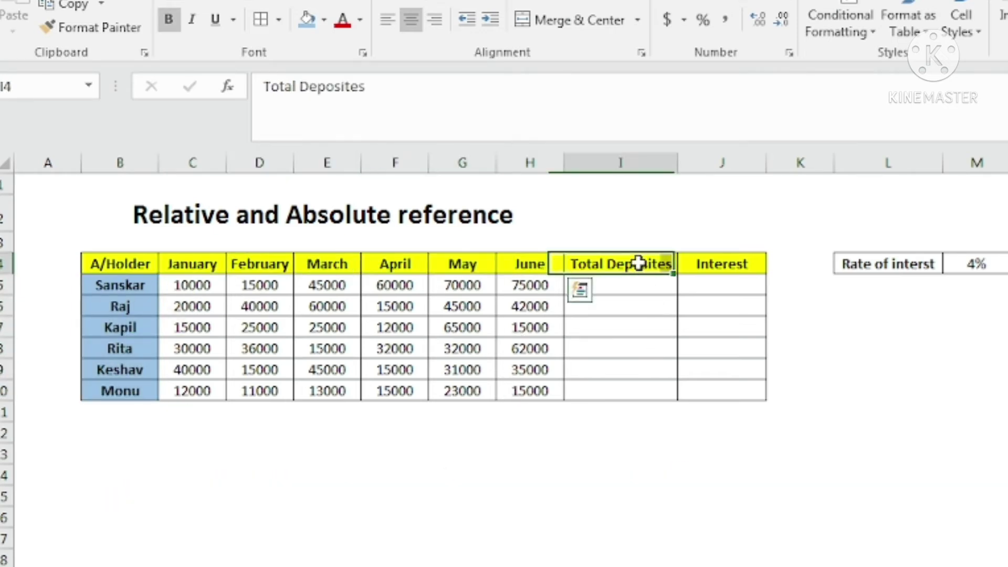
left_click(622, 286)
left_click(614, 322)
left_click(612, 374)
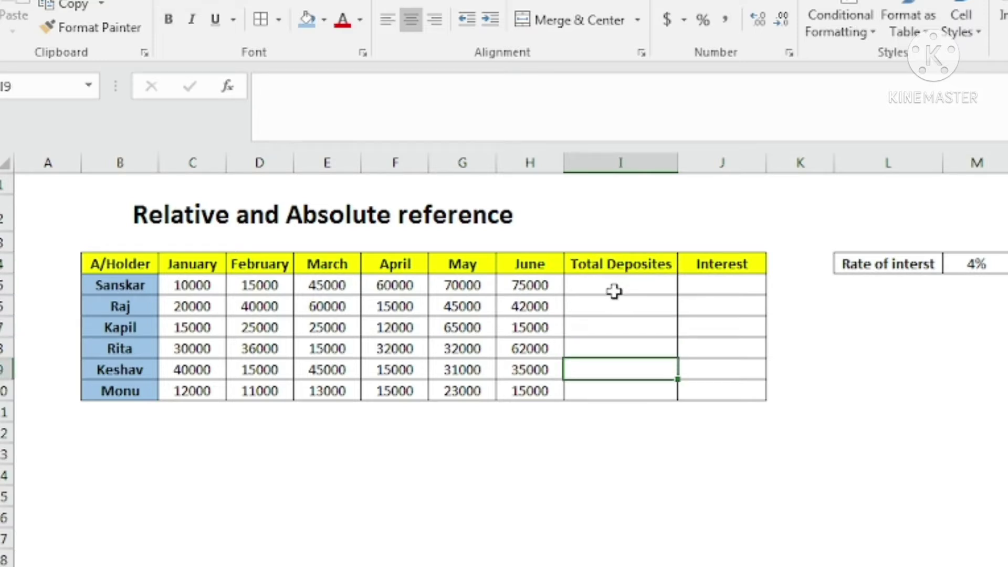
left_click(614, 291)
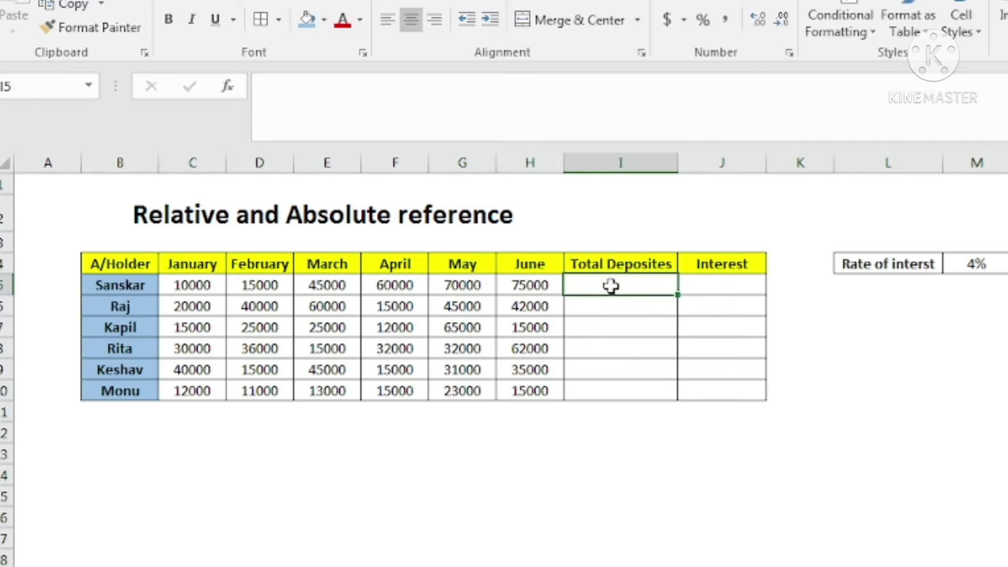
left_click_drag(611, 285, 605, 391)
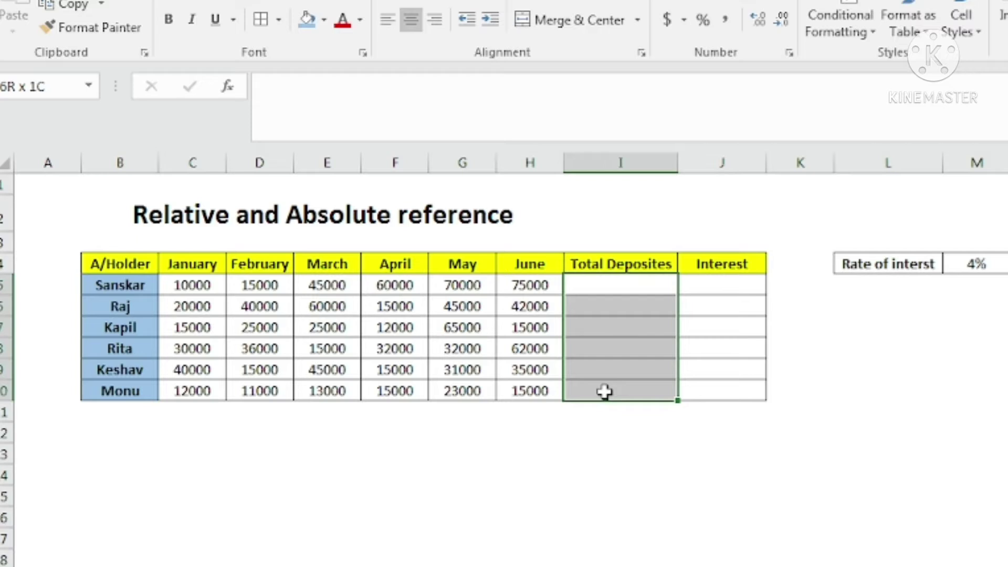
left_click(637, 287)
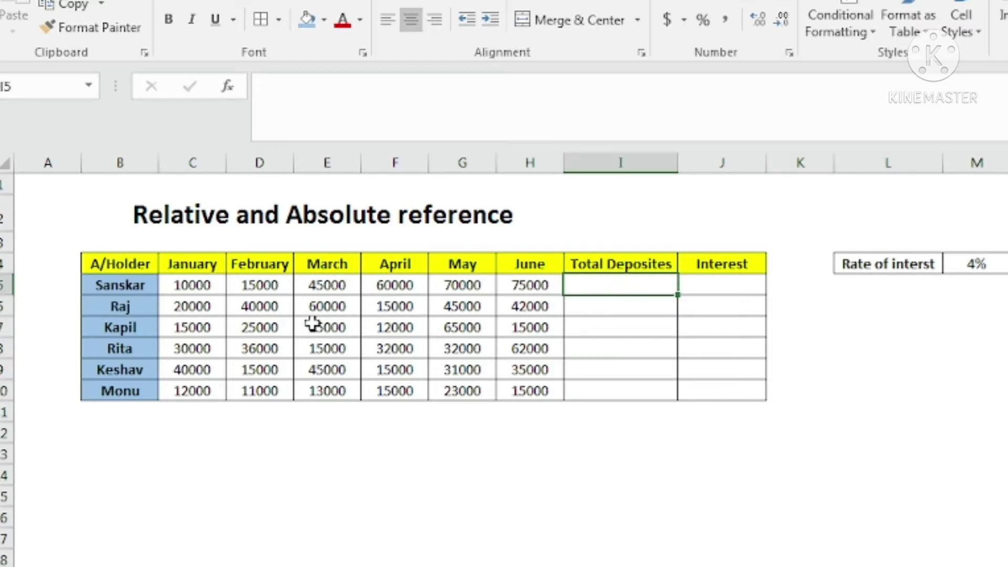
Step: Total the first account holder's January to June deposits in I5 with a SUM of C5:H5
left_click_drag(189, 286, 507, 286)
left_click(637, 285)
type("=sum")
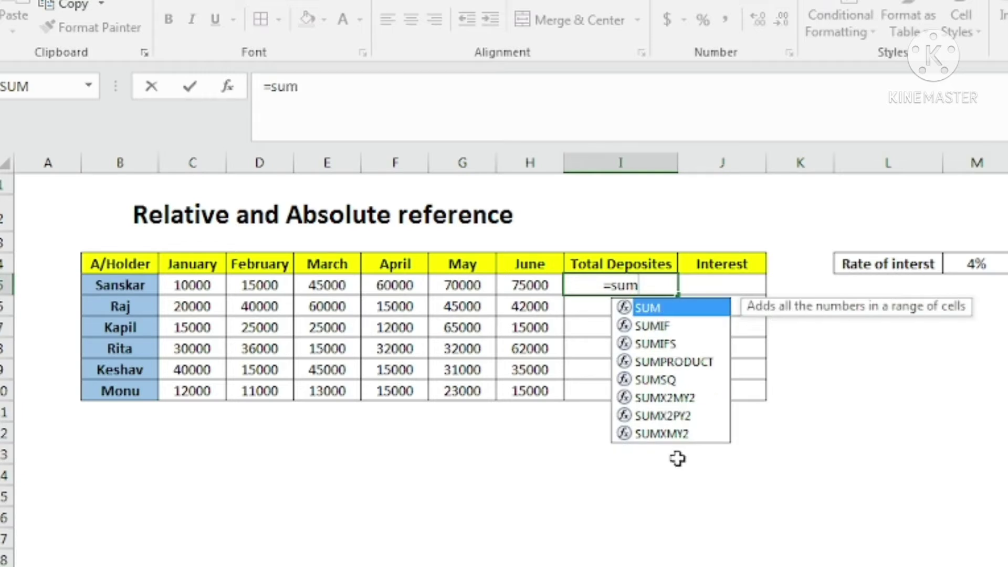
double_click(657, 312)
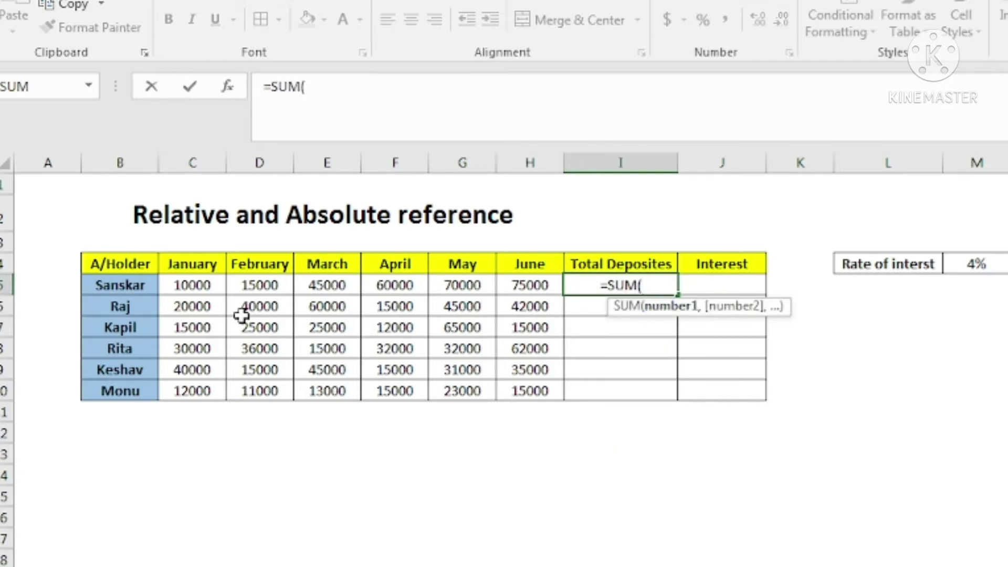
left_click_drag(205, 288, 525, 286)
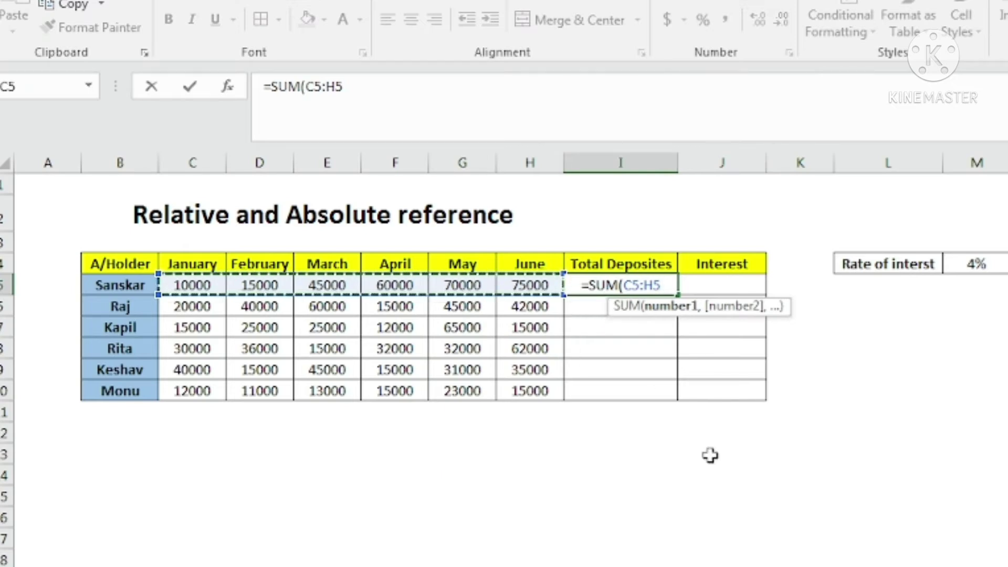
key("Return")
Step: Check the SUM formula in I5 and fill it down the Total Deposites column to I10
left_click(646, 286)
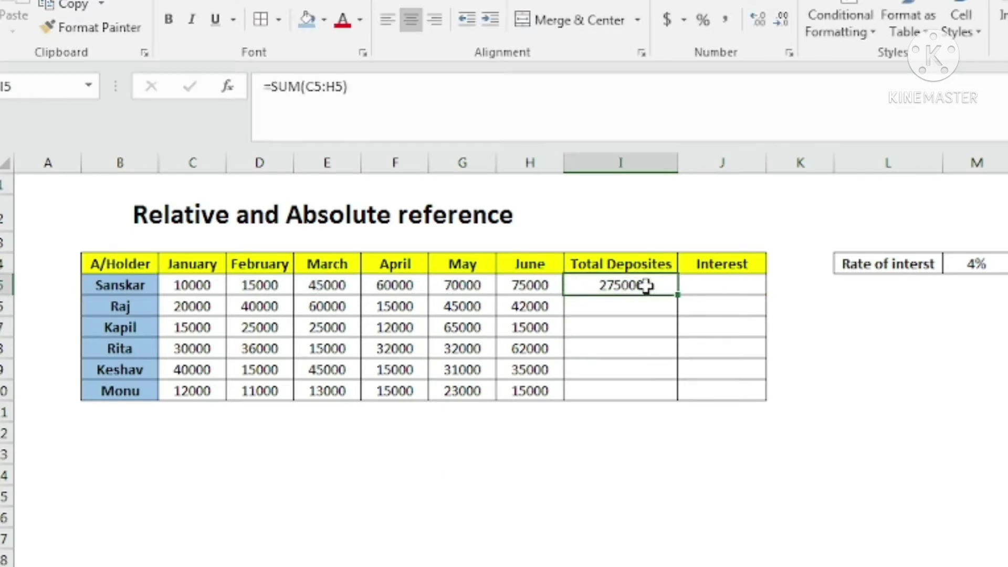
double_click(646, 287)
key("Tab")
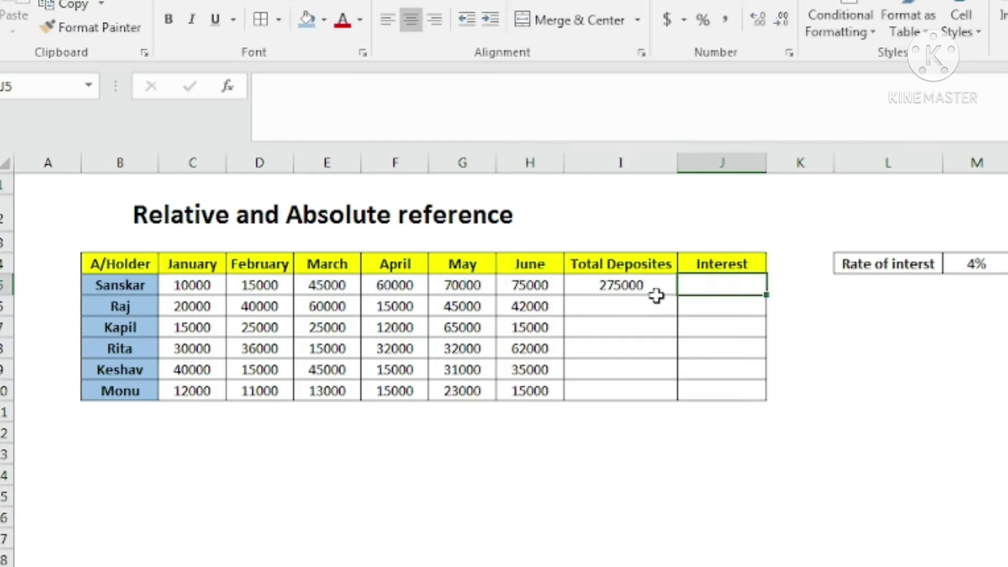
left_click(653, 286)
left_click_drag(679, 310, 667, 399)
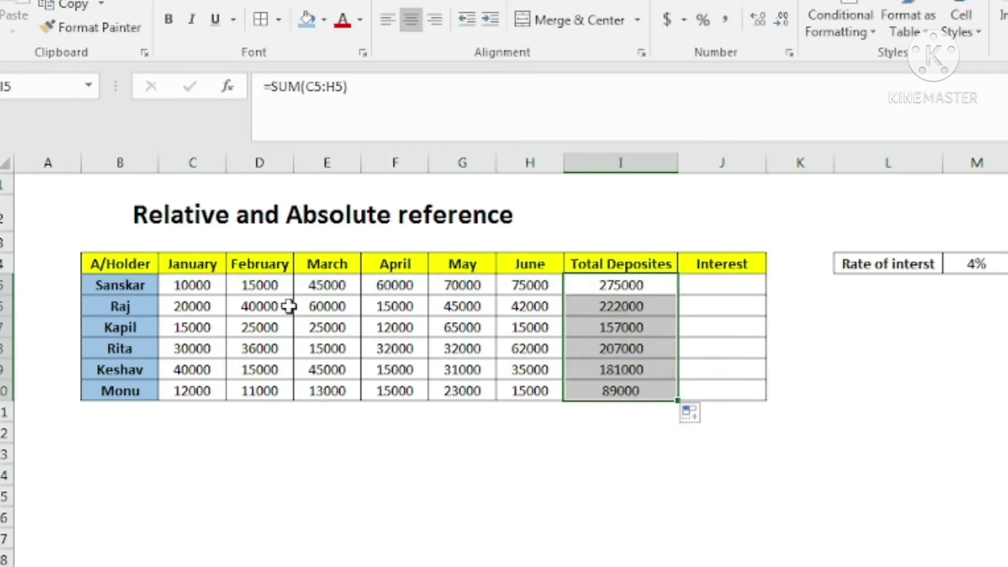
Step: Compare the second account holder's monthly deposits with its total, and check the formulas copied down the Total Deposites column
left_click_drag(207, 308, 512, 309)
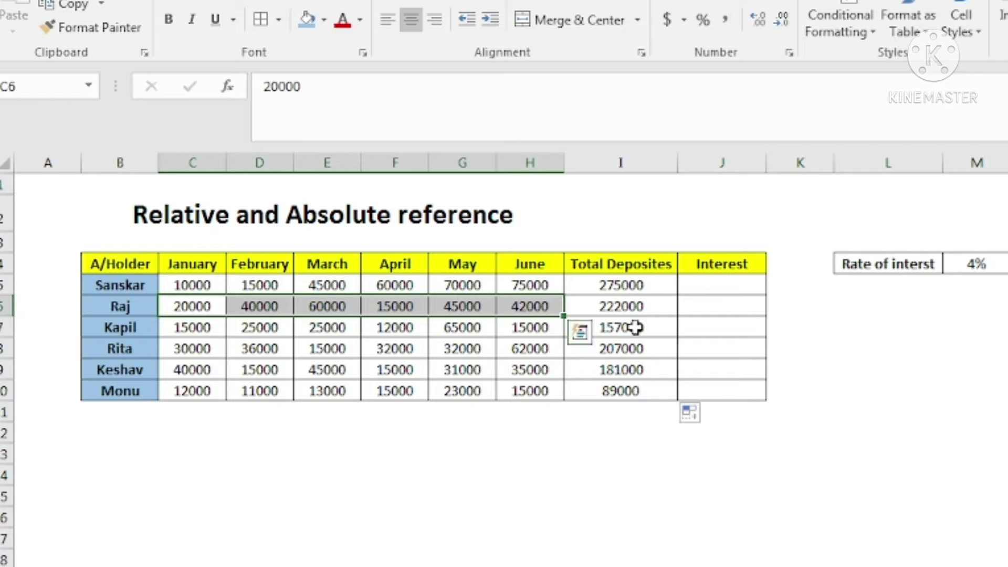
left_click(632, 306)
left_click(635, 327)
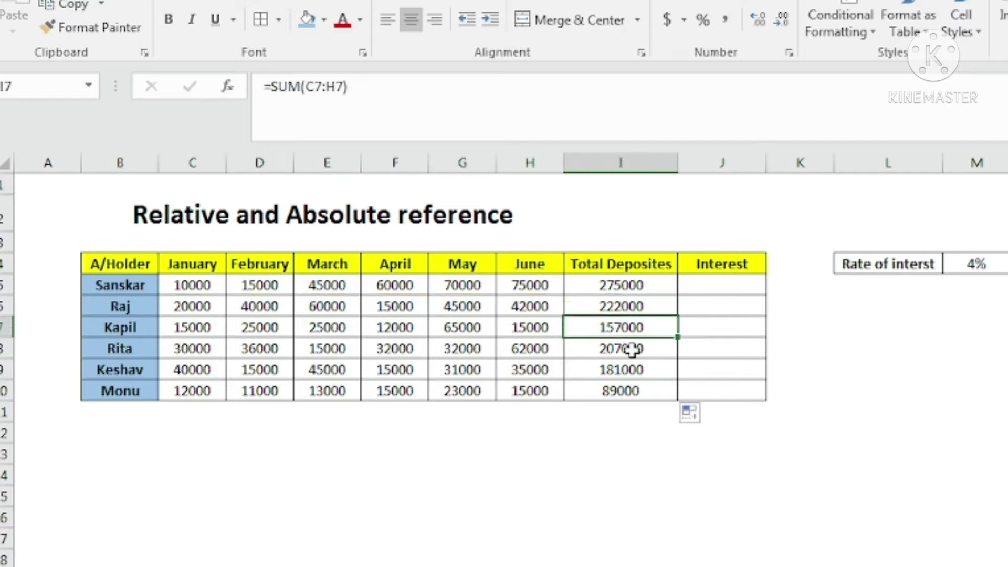
left_click(632, 370)
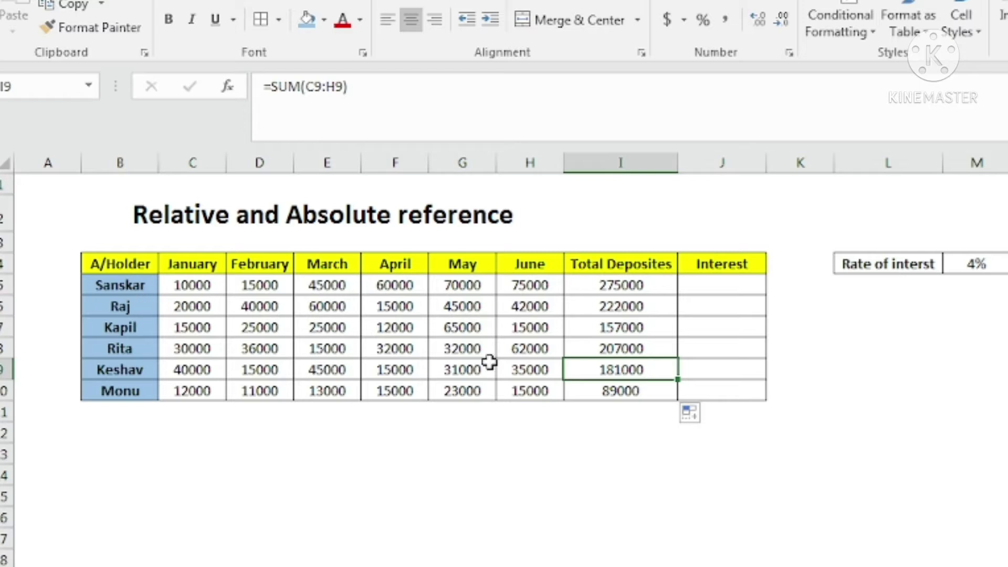
left_click(634, 312)
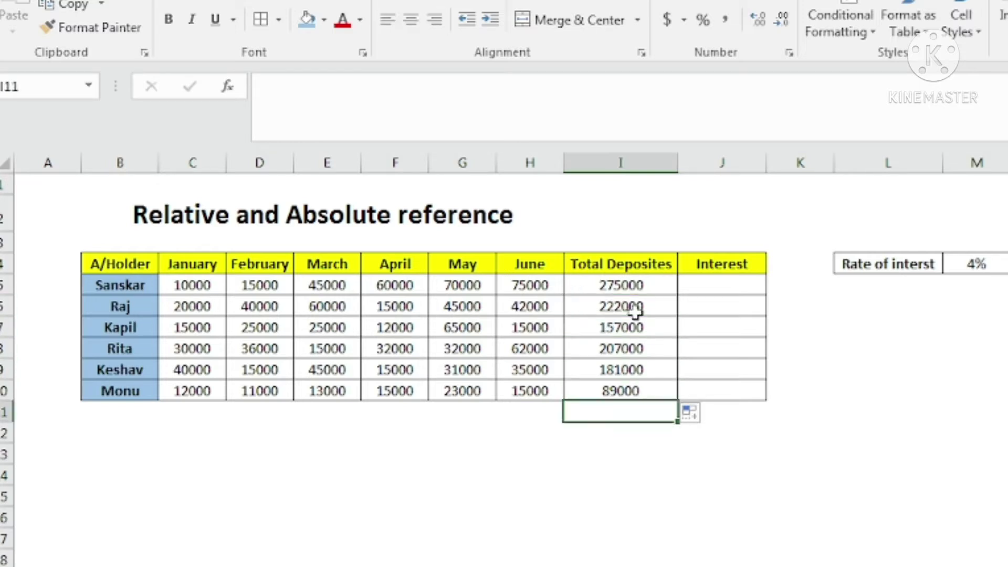
left_click(634, 286)
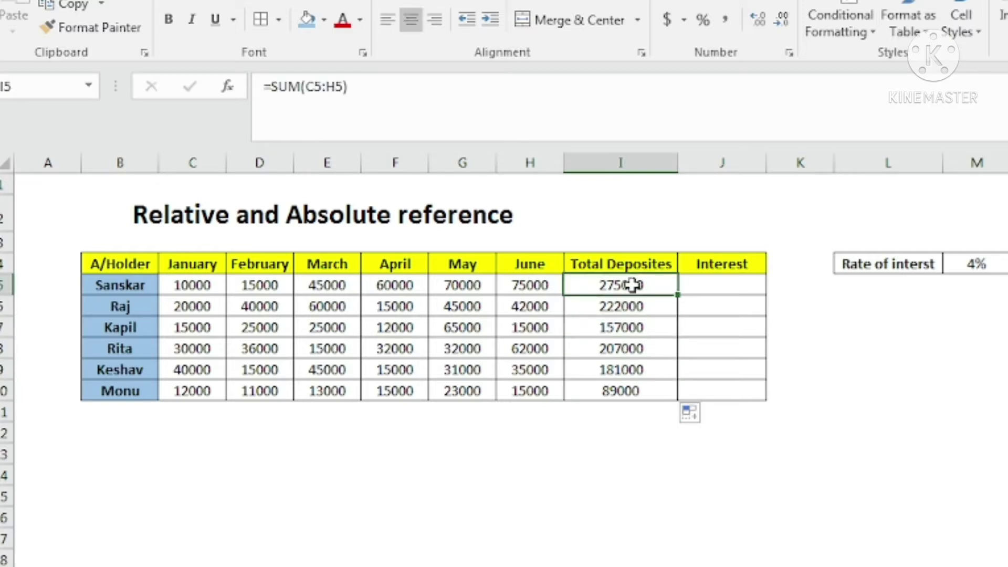
Step: Inspect the ranges referenced by the SUM formulas in I5, I6 and I7, leaving each formula as it is
double_click(642, 288)
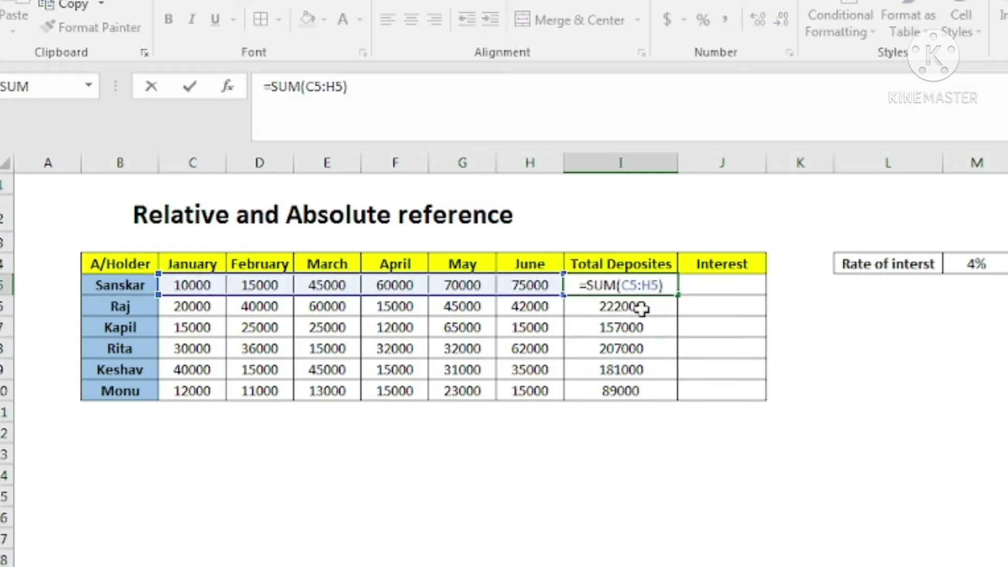
key("Return")
key("F2")
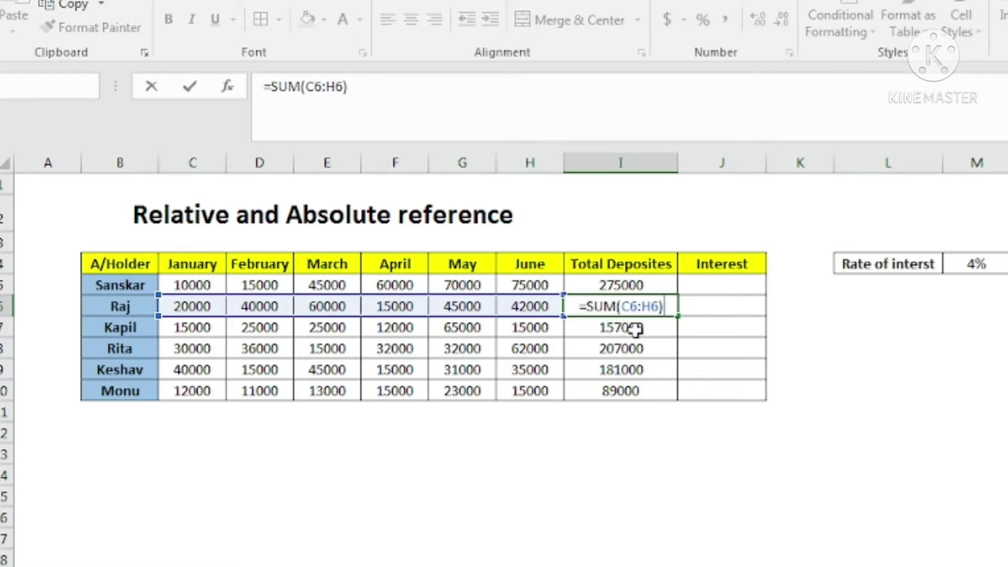
key("Return")
key("F2")
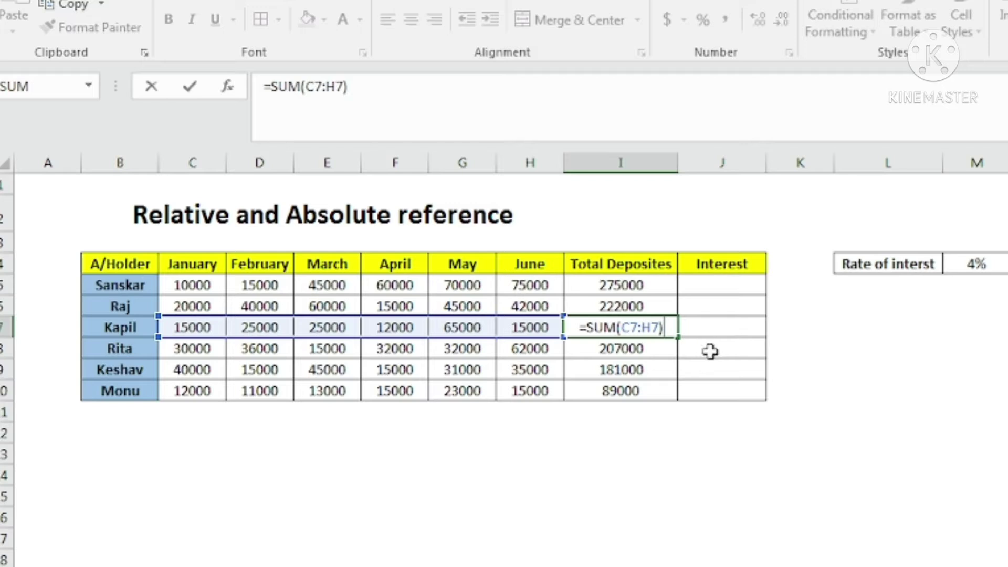
key("ctrl+Return")
Step: Review the totals in the Total Deposites column alongside the first Interest cell, J5
left_click(709, 285)
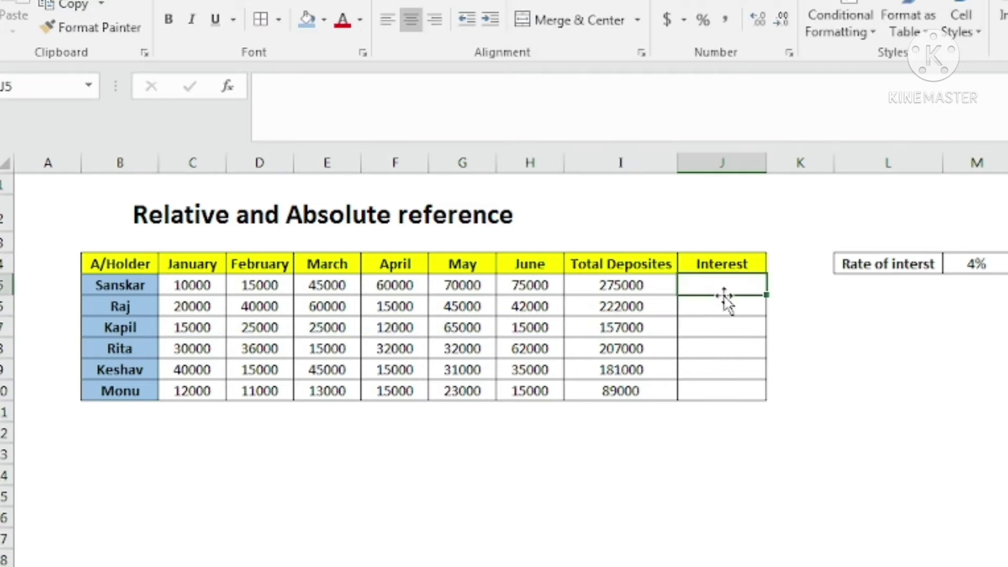
left_click(646, 285)
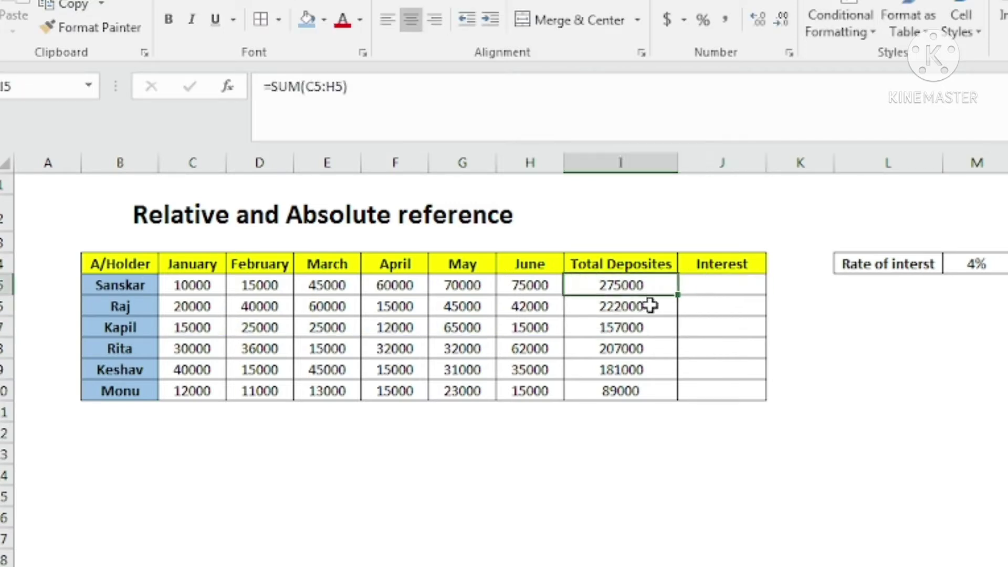
left_click(651, 306)
left_click(656, 348)
left_click(666, 389)
left_click(713, 287)
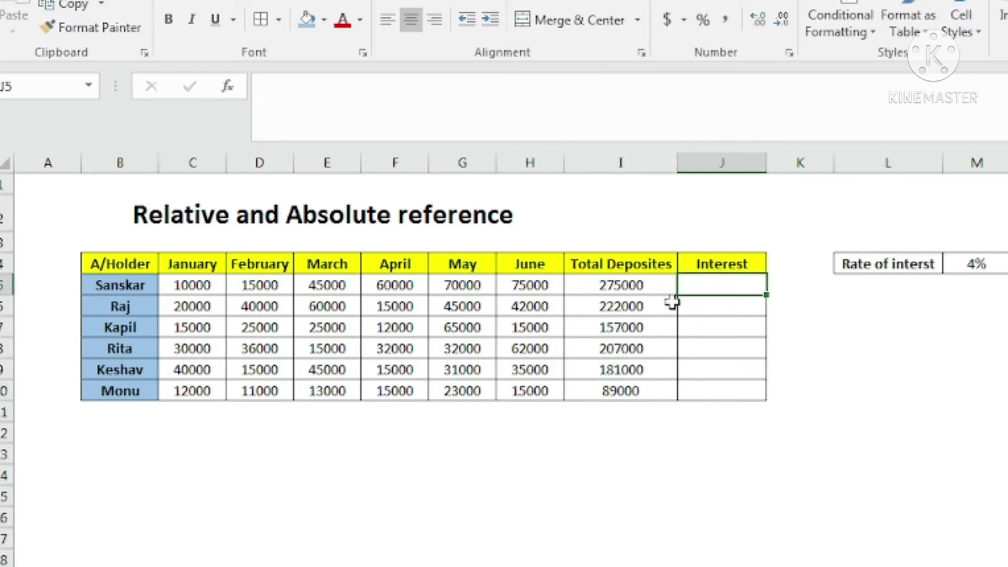
left_click(647, 285)
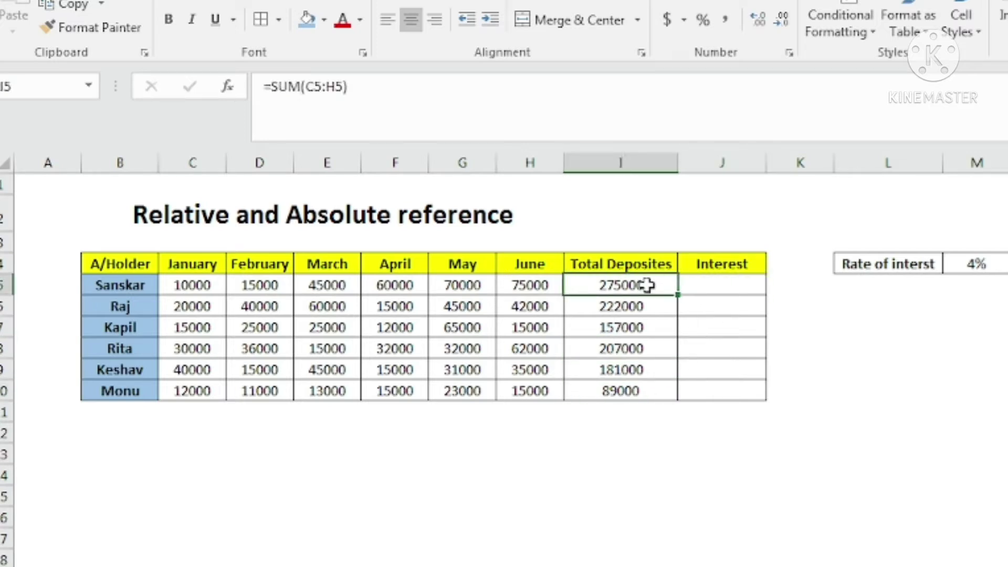
left_click(721, 289)
Step: Examine how the rate of interest in M4 applies to the account holders' totals, comparing it with I5, I6 and the Interest column
left_click(969, 270)
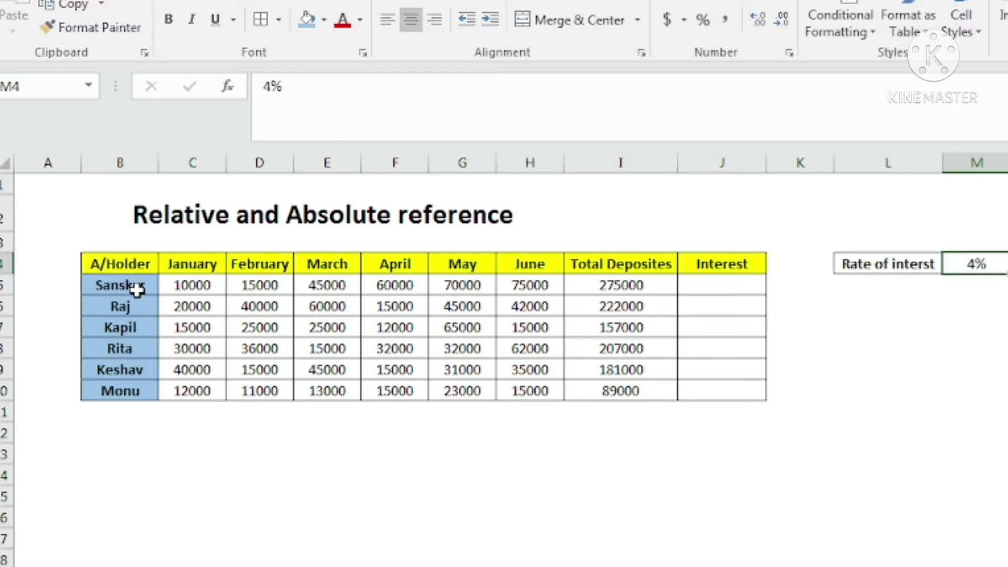
left_click_drag(137, 285, 158, 391)
left_click(720, 286)
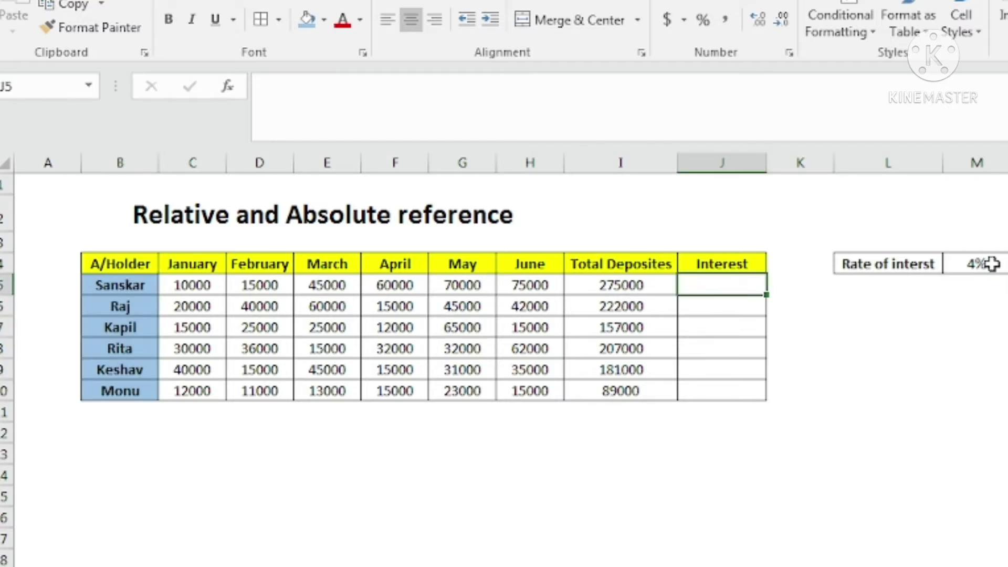
left_click(976, 264)
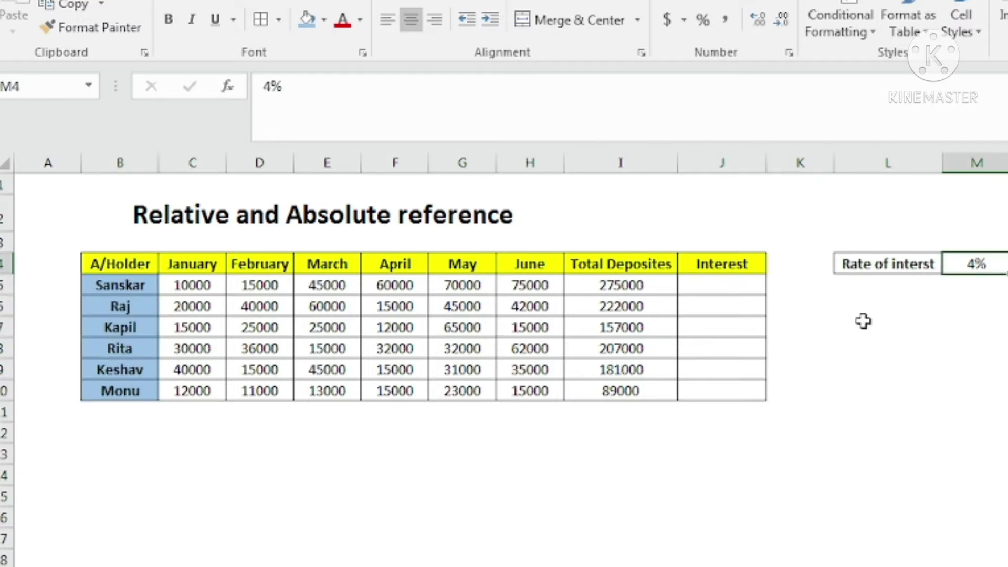
left_click(629, 285)
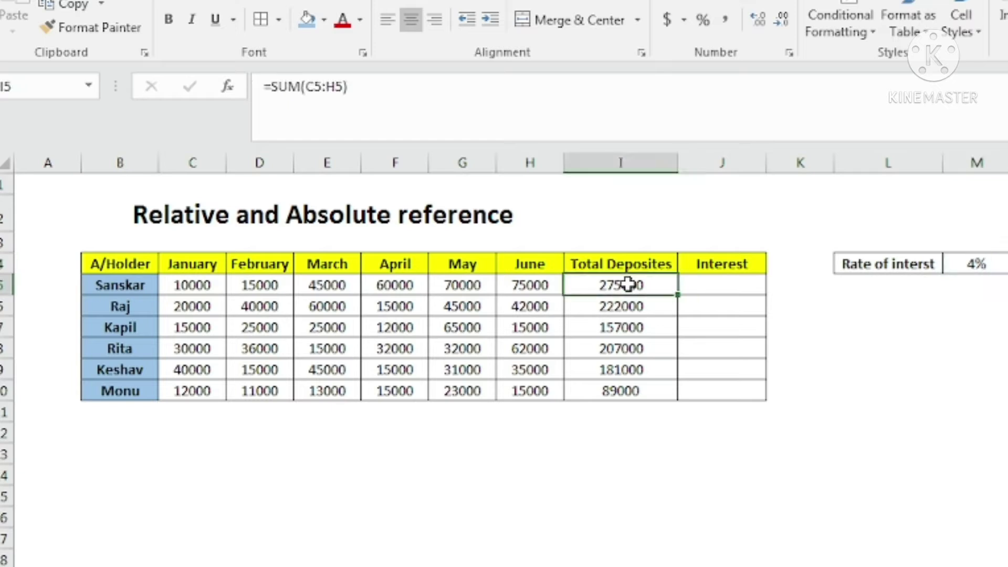
left_click(998, 261)
left_click(651, 304)
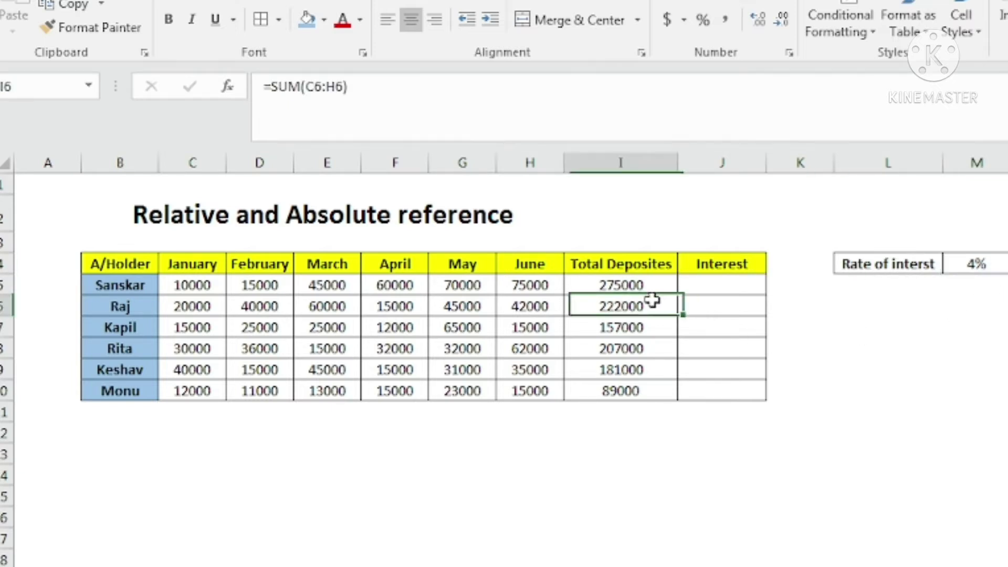
left_click(965, 269)
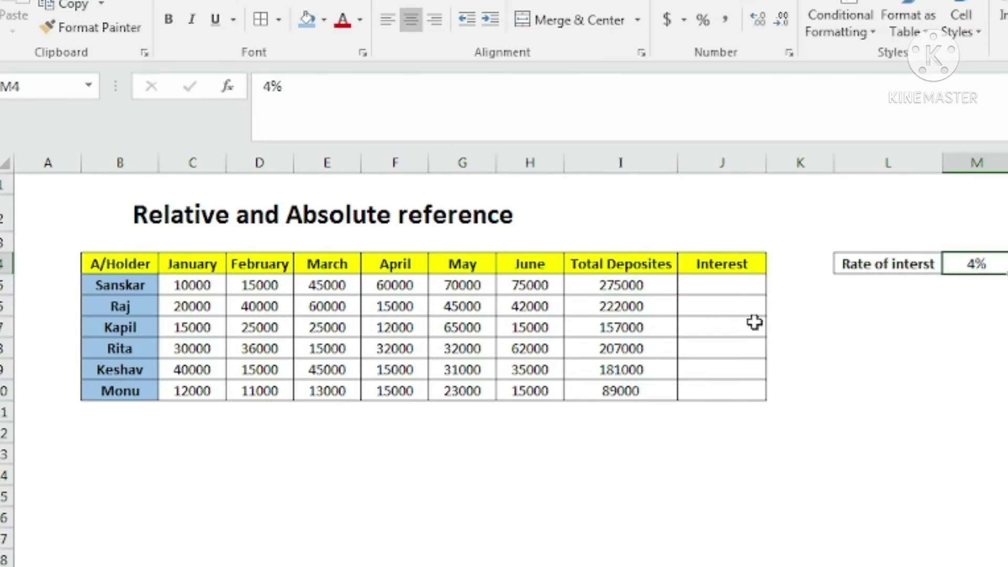
left_click(728, 287)
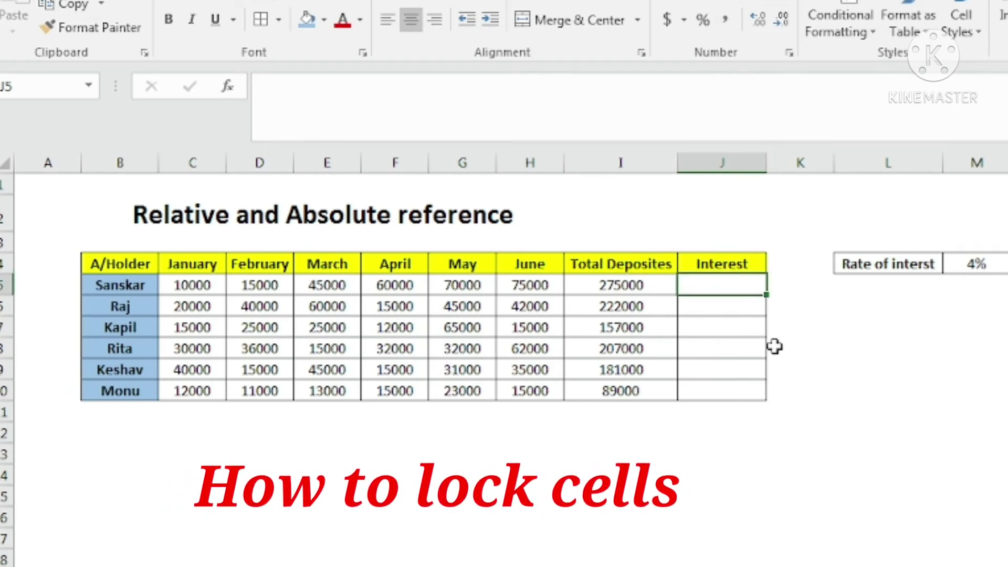
left_click(628, 290)
left_click(990, 265)
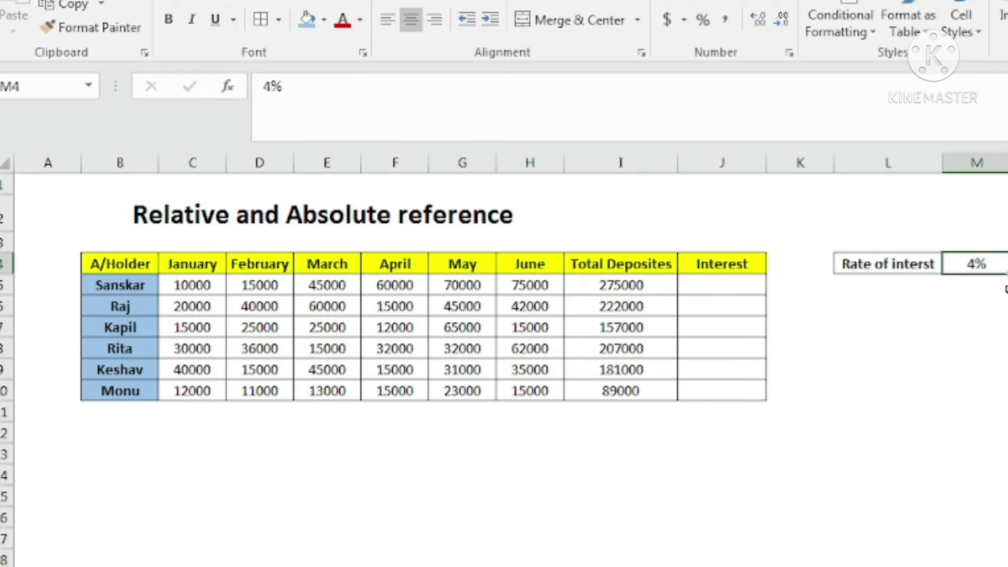
left_click(625, 286)
left_click(974, 265)
Step: Try calculating interest in J5 with the relative formula =I5*M4 and fill it down to J10
left_click(709, 286)
type("=")
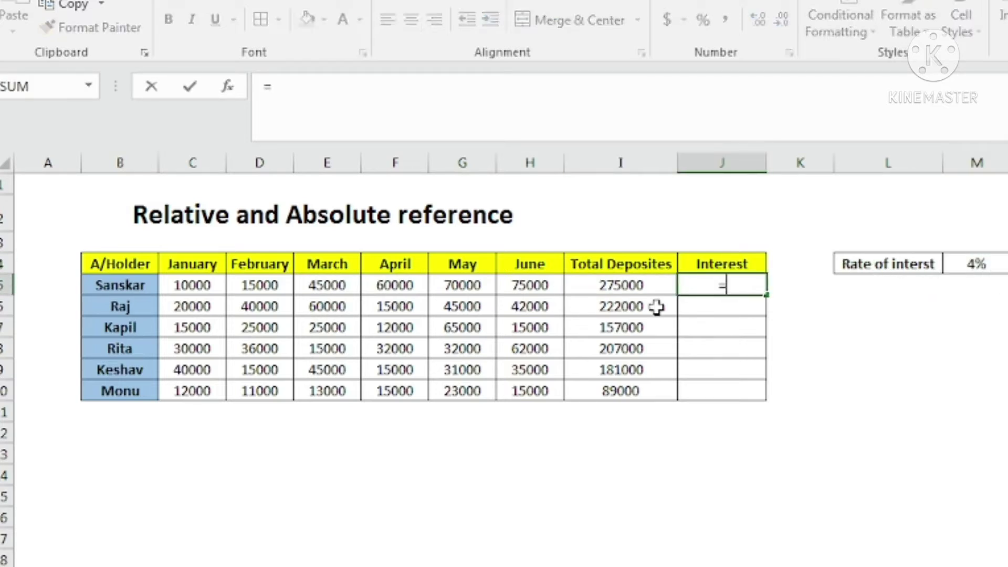
left_click(638, 287)
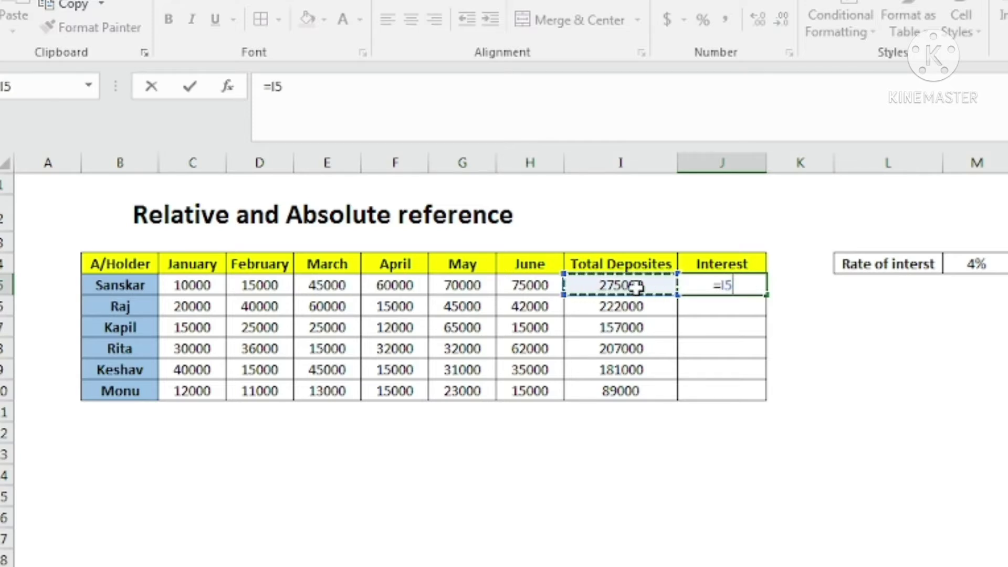
type("*")
left_click(973, 269)
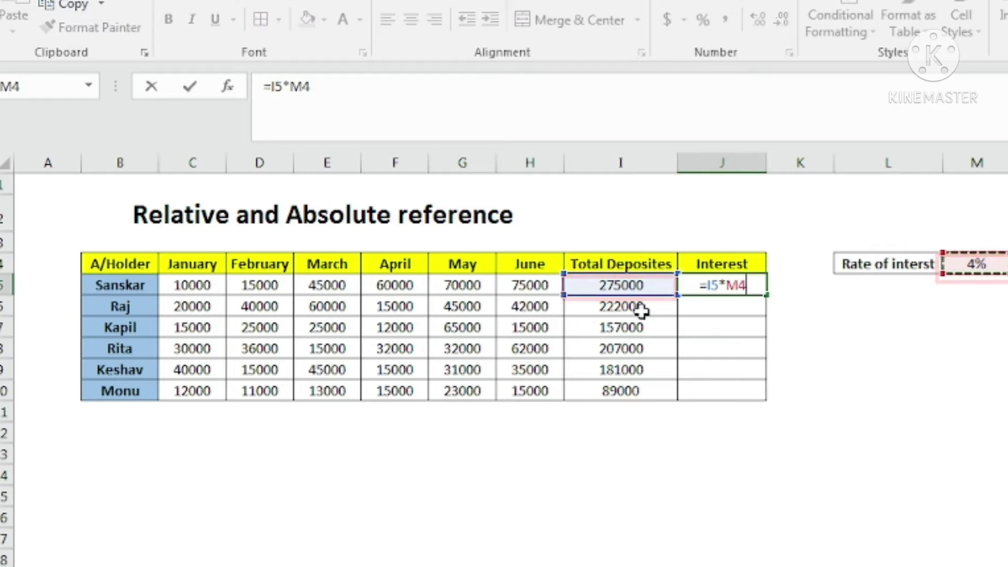
key("Return")
left_click(740, 285)
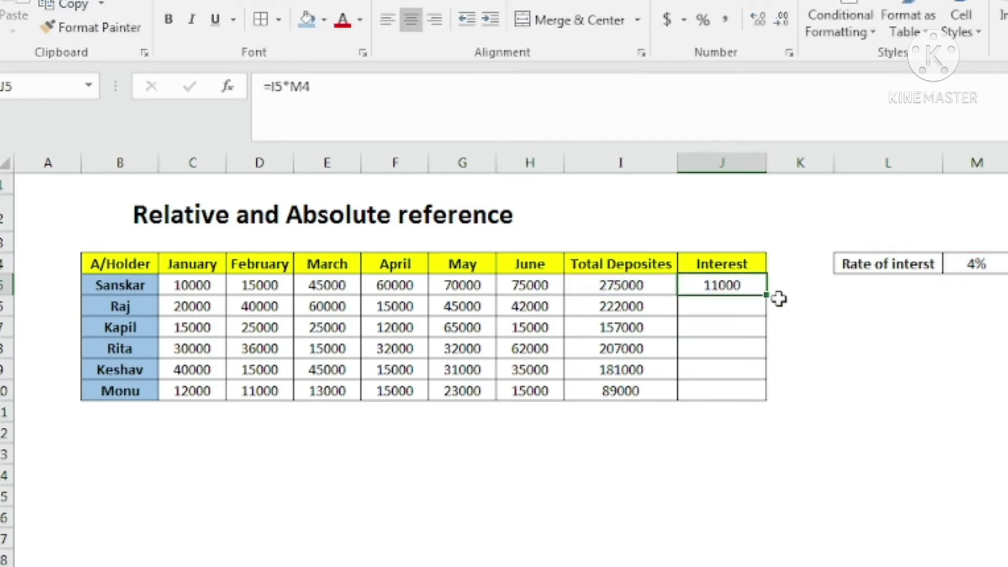
left_click_drag(767, 295, 768, 399)
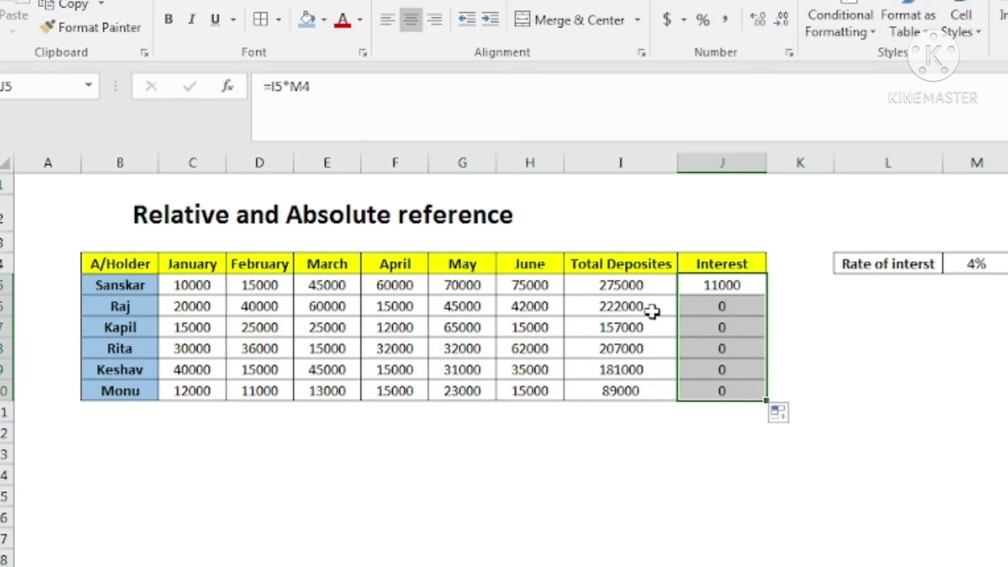
Step: Inspect the cells referenced by the interest formulas in J5, J6 and J7, leaving each formula as it is
left_click(715, 305)
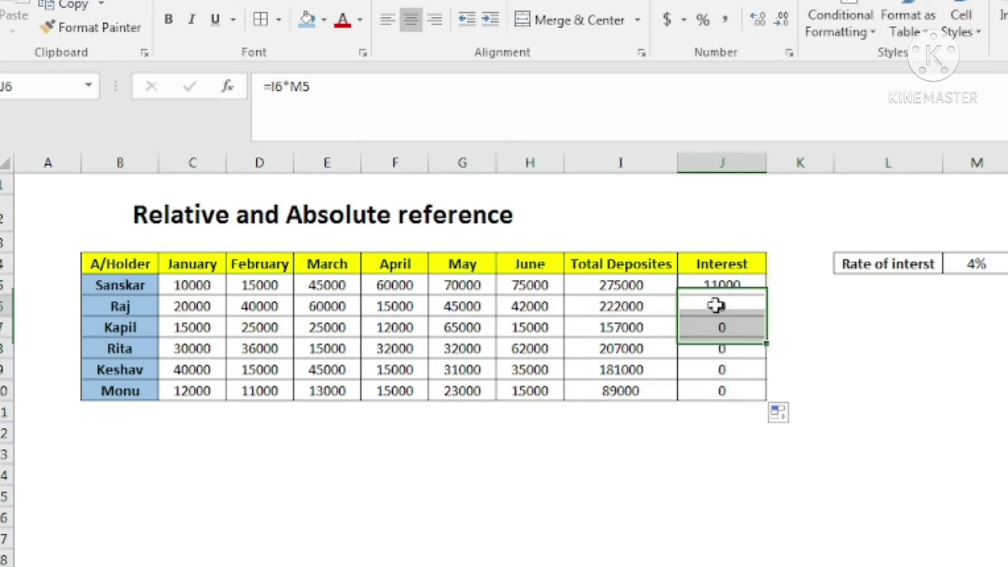
left_click(735, 285)
key("F2")
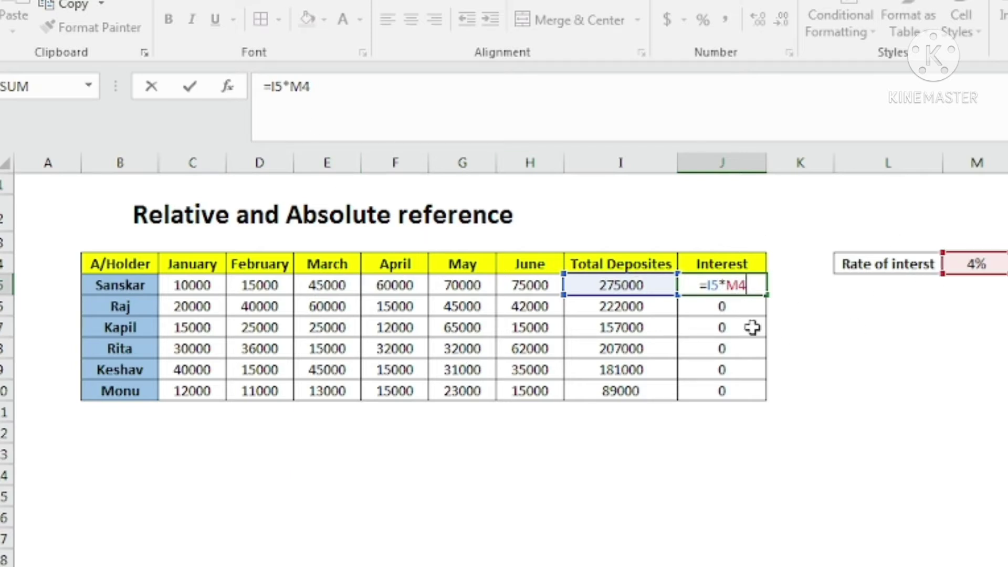
key("Return")
key("F2")
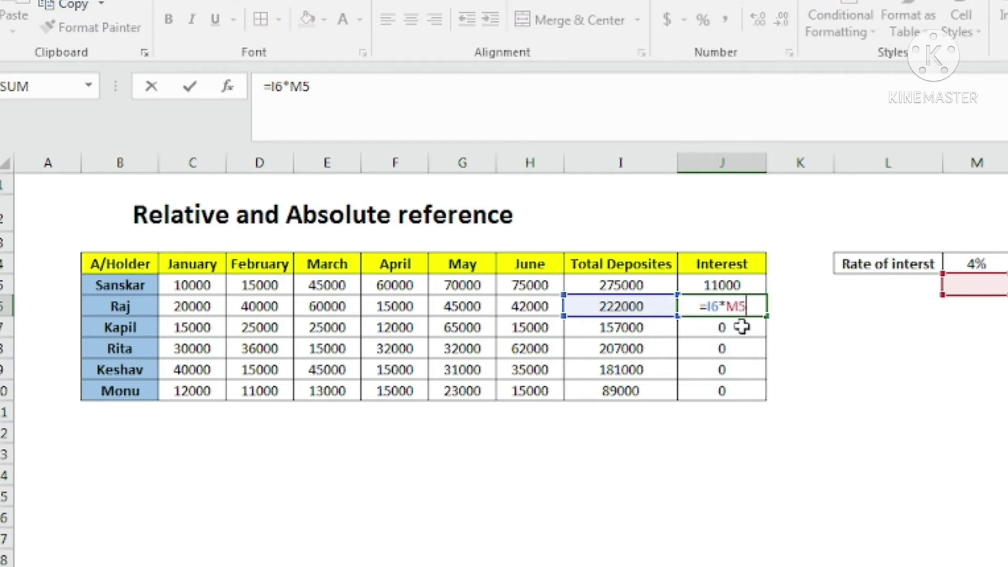
key("Return")
key("F2")
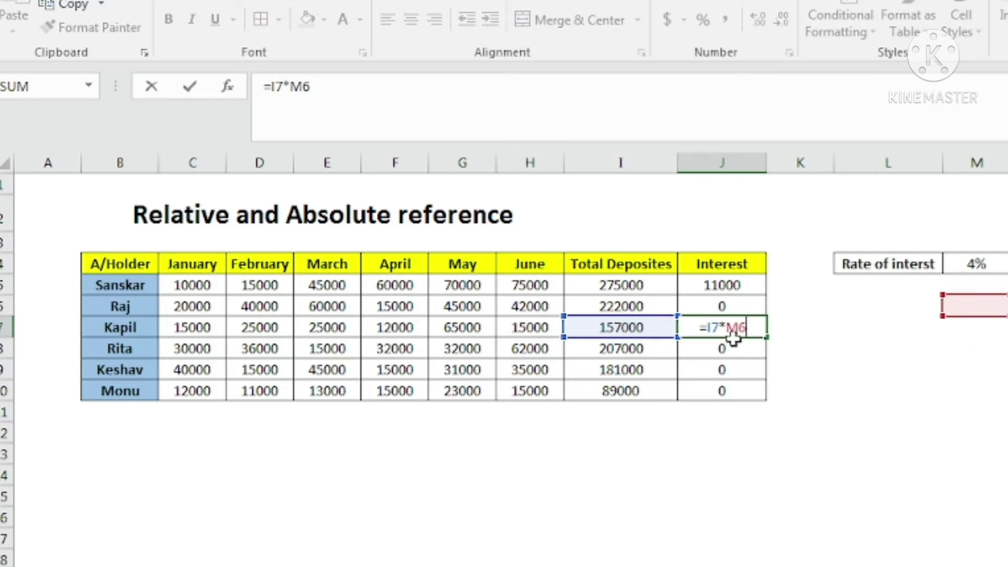
key("Escape")
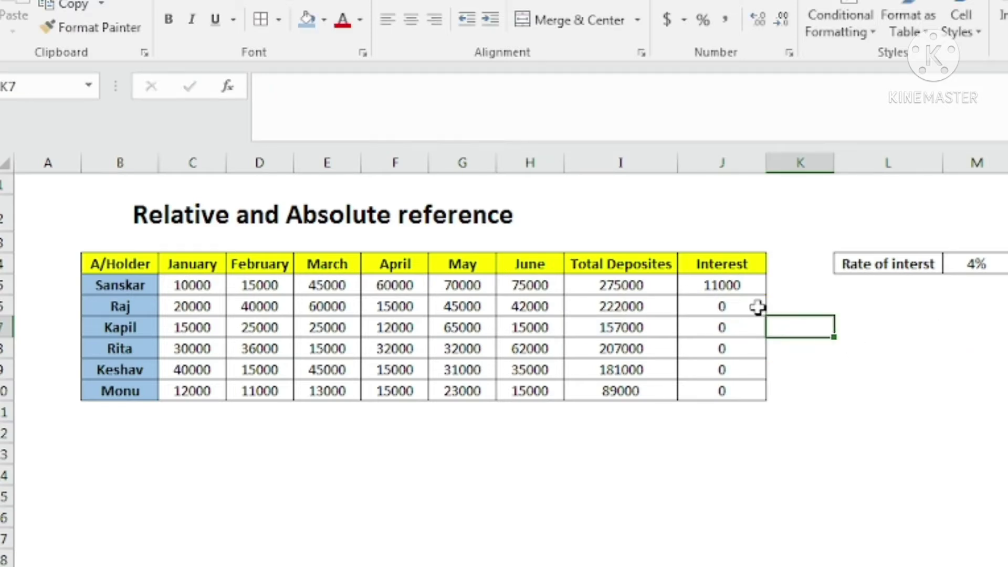
Step: Clear the interest formulas from J5:J10
left_click_drag(738, 285, 737, 387)
key("Delete")
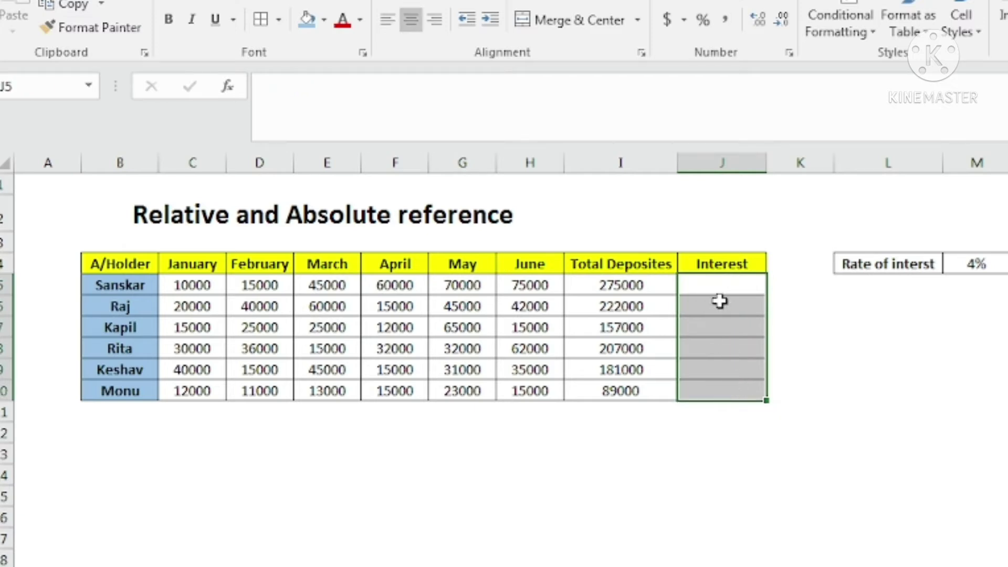
Step: Calculate interest in J5 with =I5*$M$4, locking the rate cell as an absolute reference, and fill the formula down to J10
left_click(719, 288)
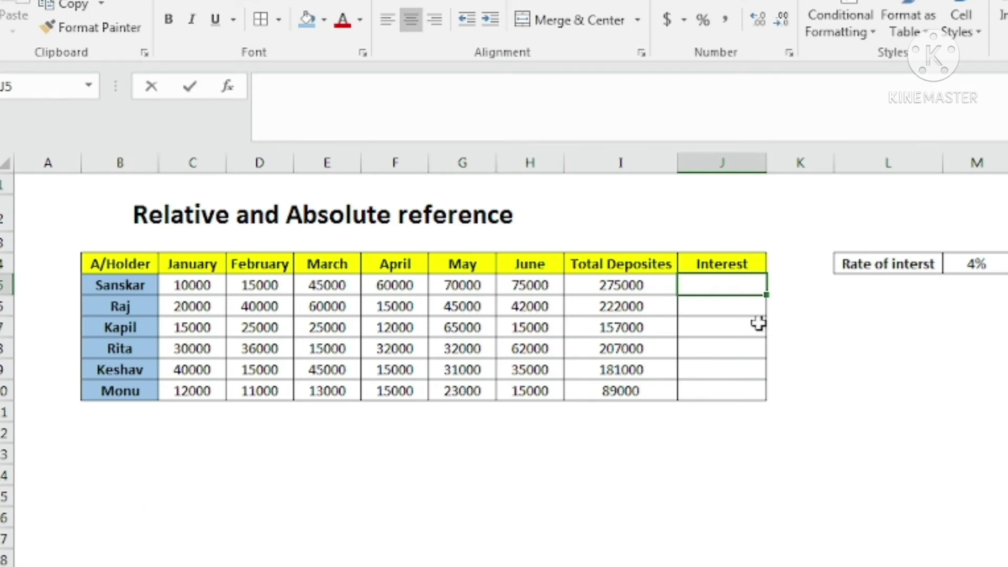
type("=")
left_click(618, 291)
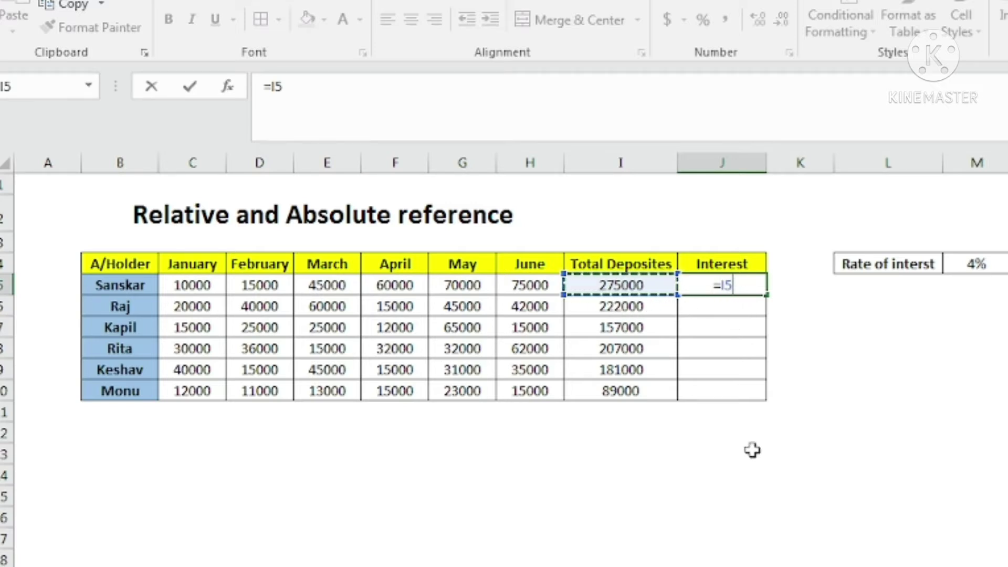
type("*")
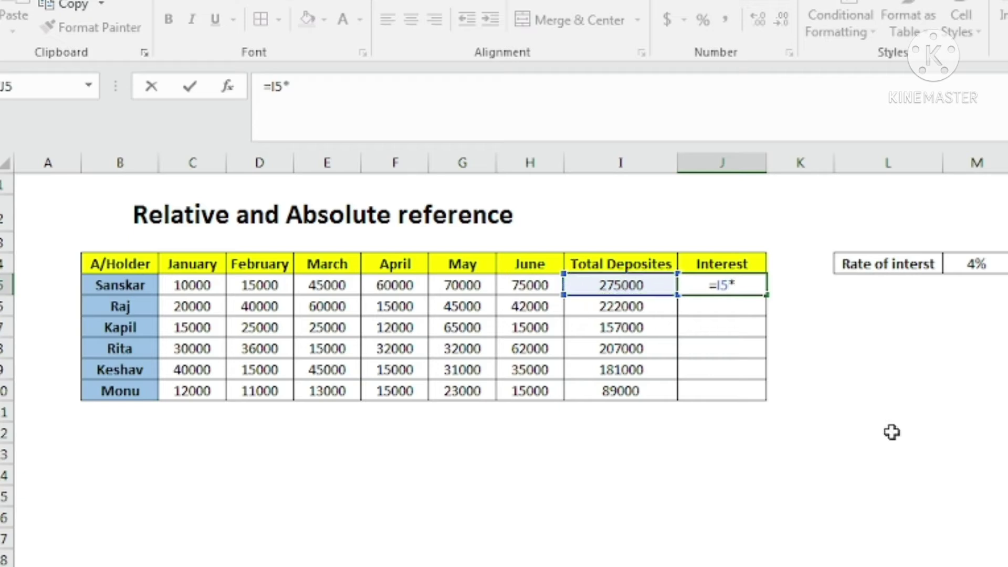
left_click(969, 268)
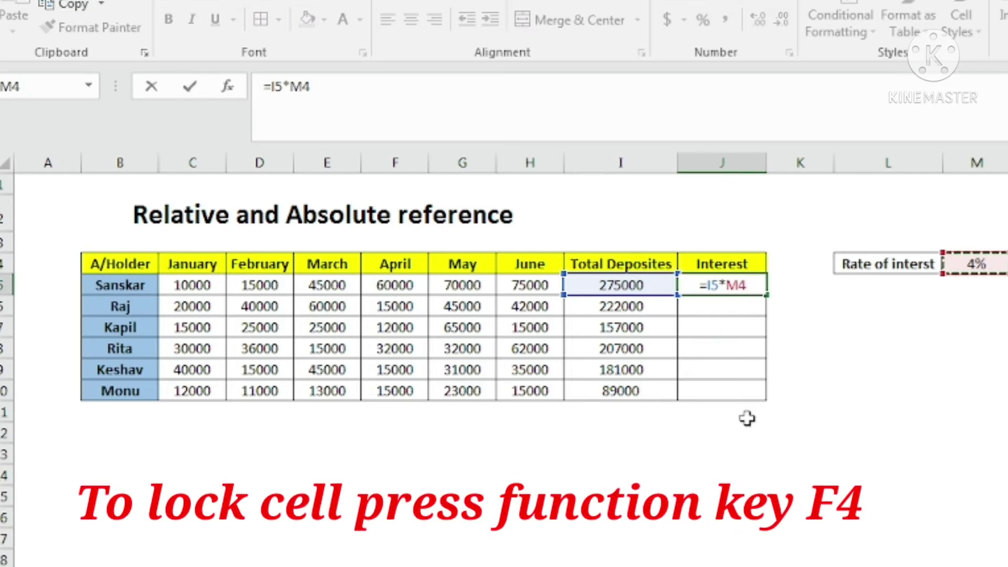
key("F4")
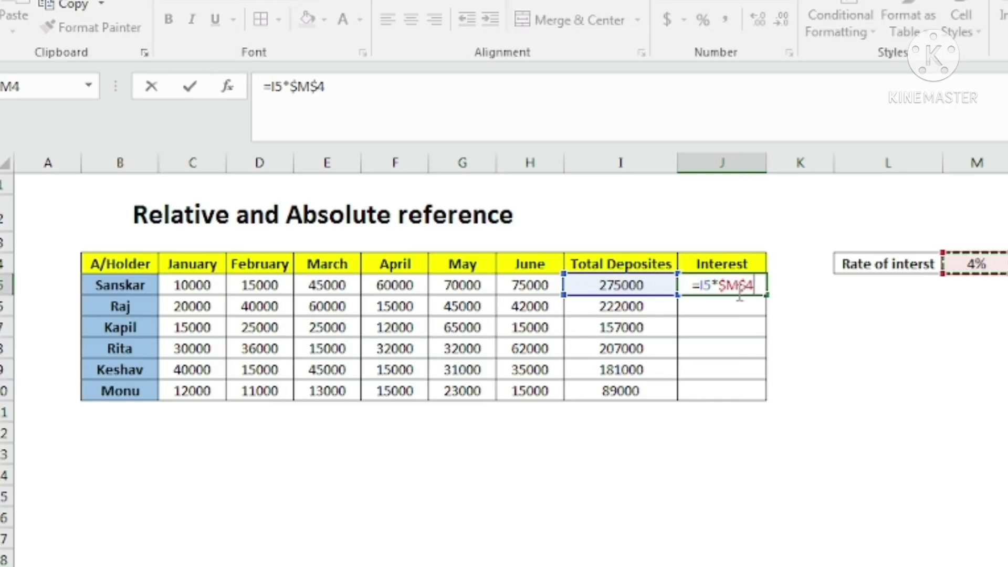
key("Return")
left_click(742, 286)
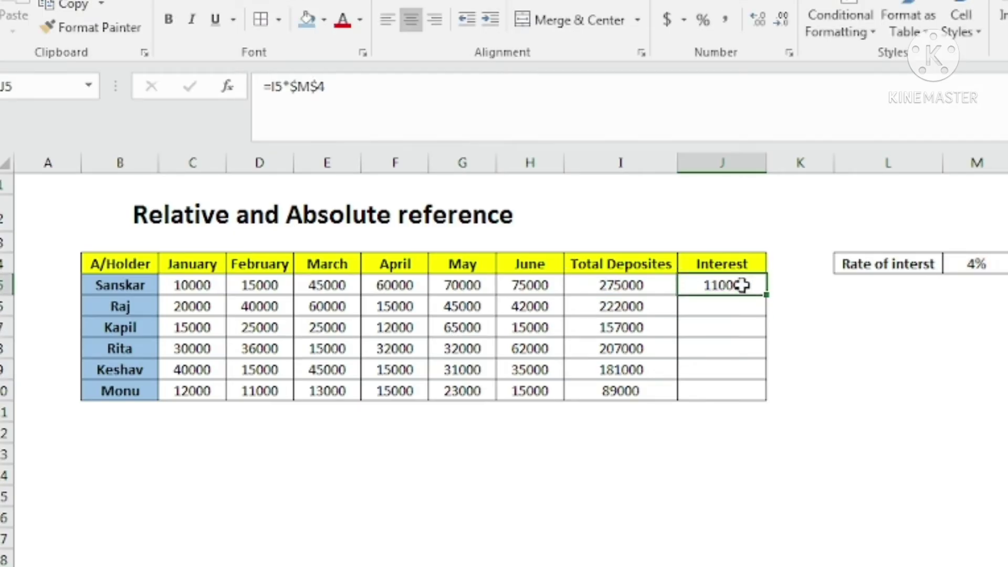
left_click_drag(770, 294, 767, 394)
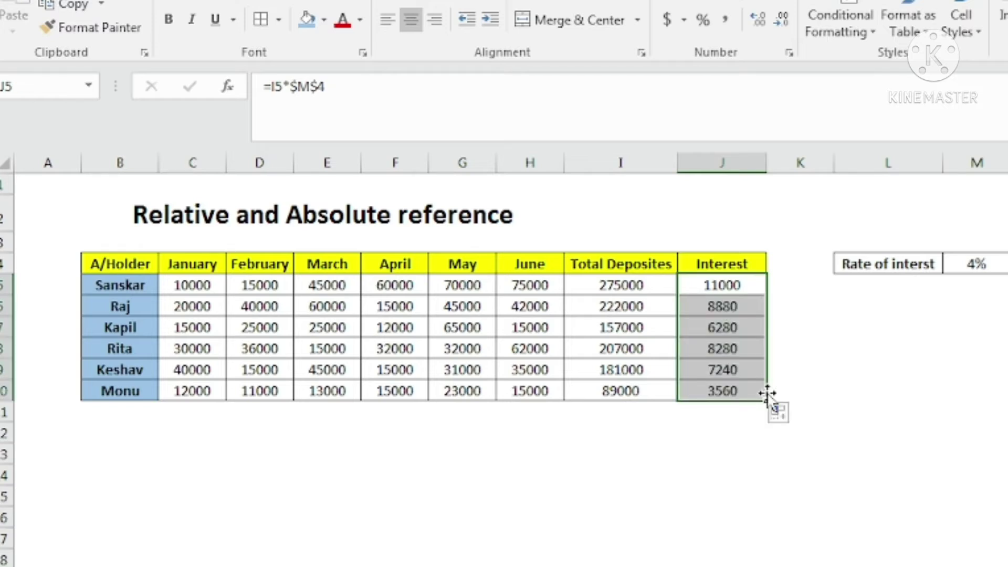
Step: Inspect the relative and locked references in the interest formulas from J5 to J8, leaving each formula as it is
left_click(734, 291)
double_click(734, 290)
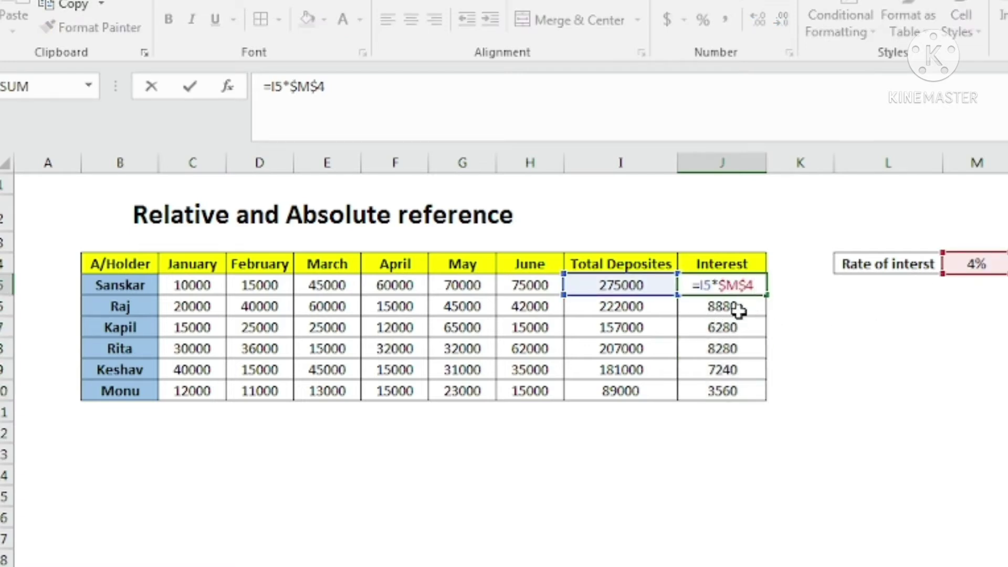
key("Return")
double_click(737, 314)
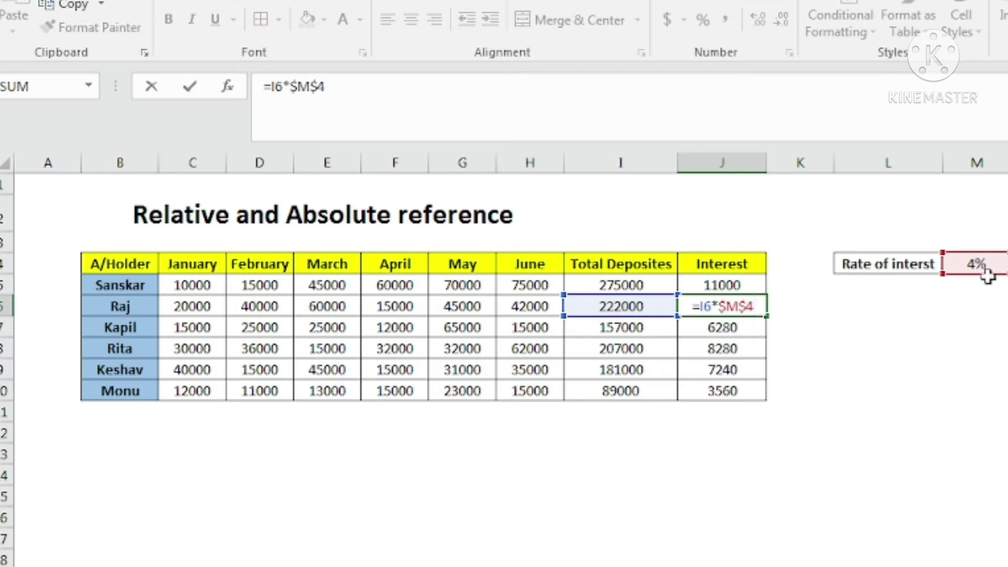
key("Return")
double_click(730, 330)
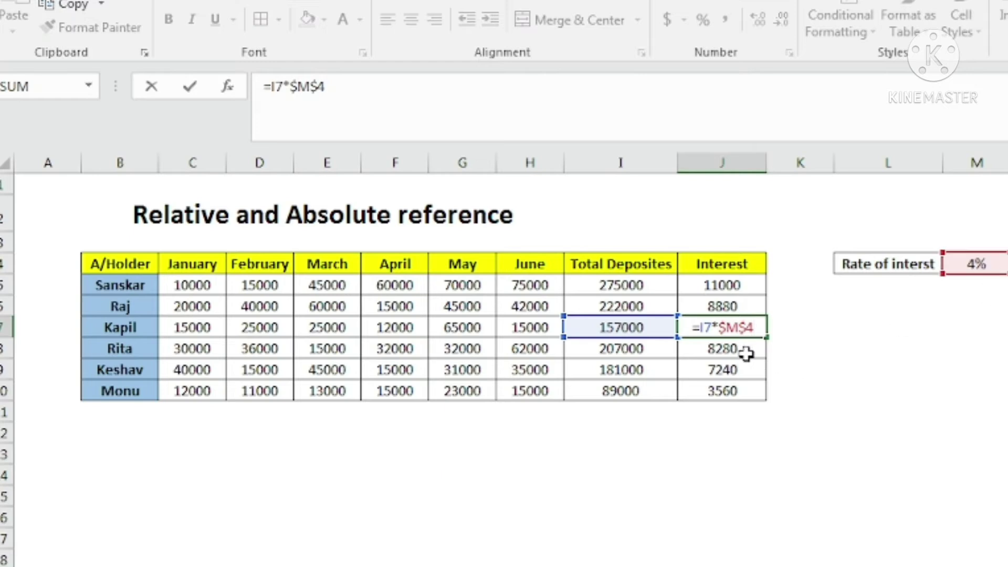
key("Return")
double_click(727, 349)
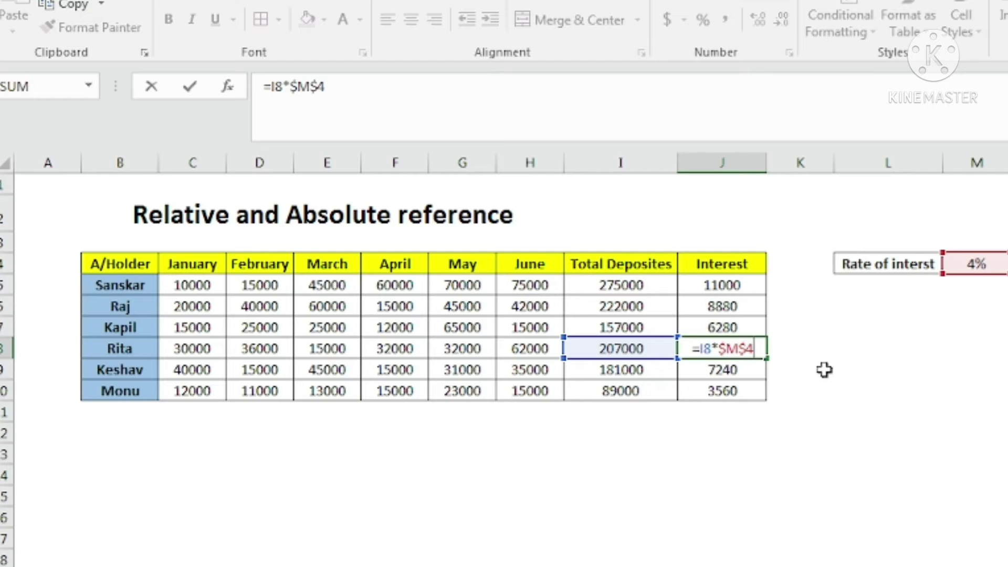
key("Tab")
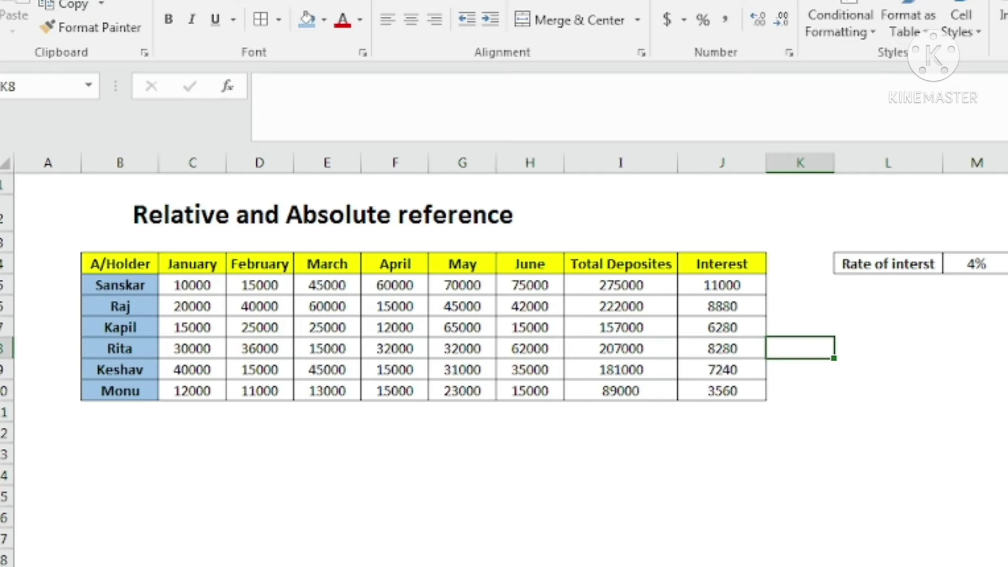
Step: Switch to the Mixed Cell Reference sheet and examine the car models in B6:B10 and their servicing costs in C6:C10
key("ctrl+Page_Down")
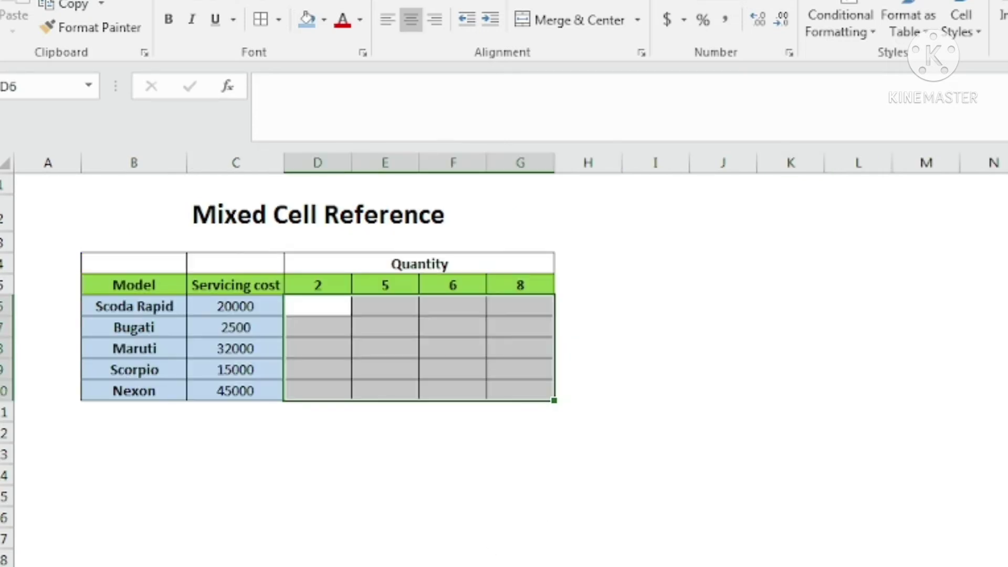
left_click(317, 300)
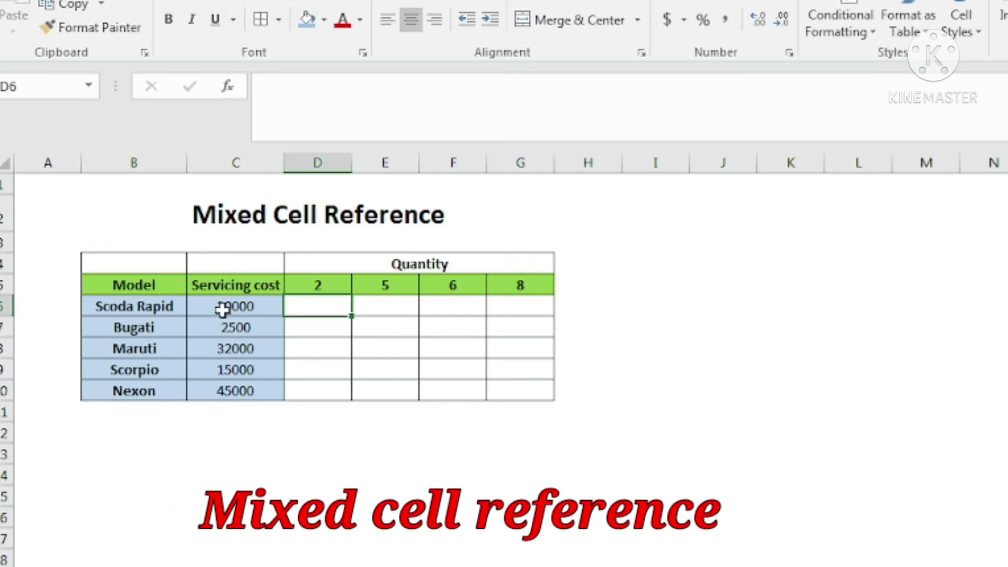
left_click_drag(223, 310, 221, 377)
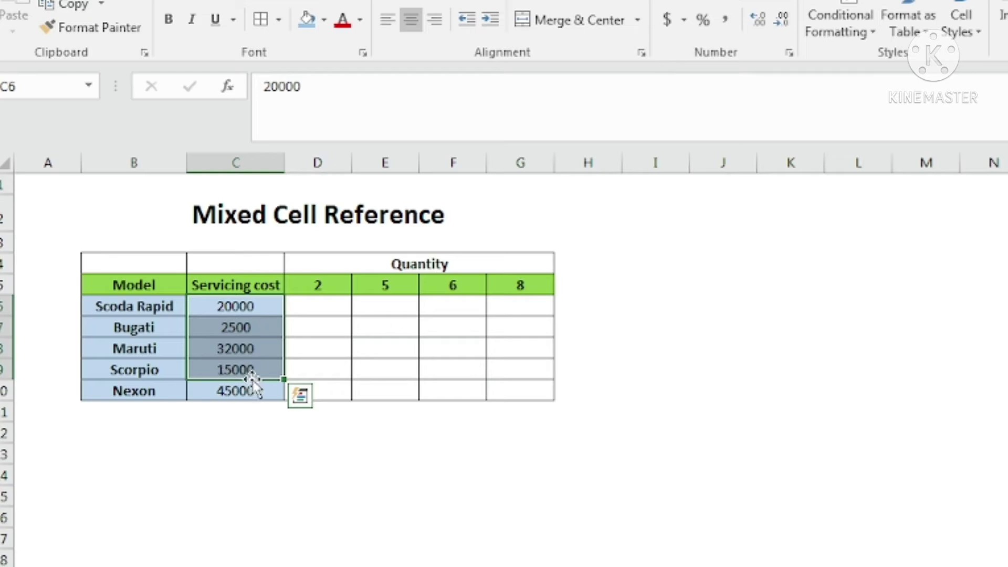
left_click(231, 307)
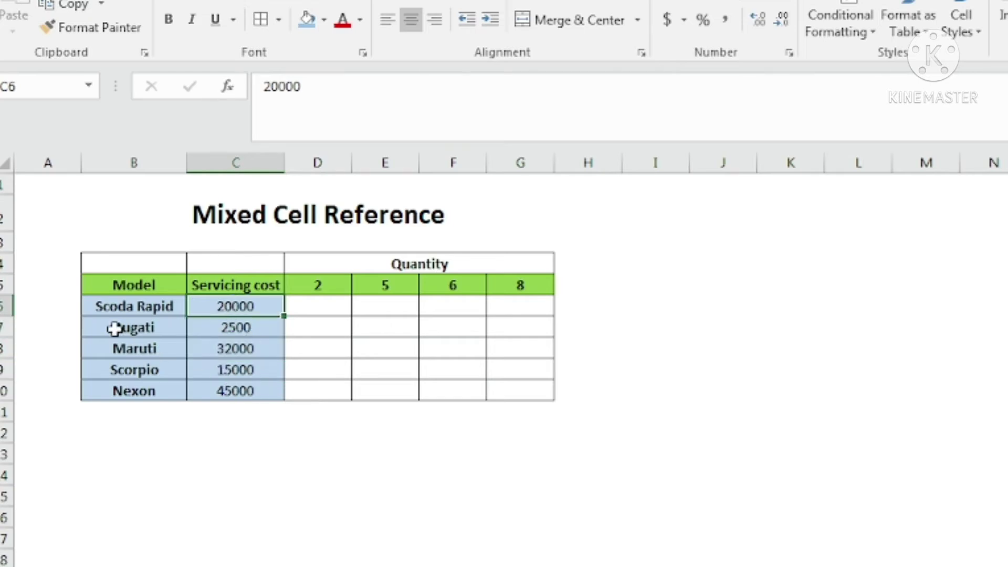
left_click_drag(133, 306, 129, 390)
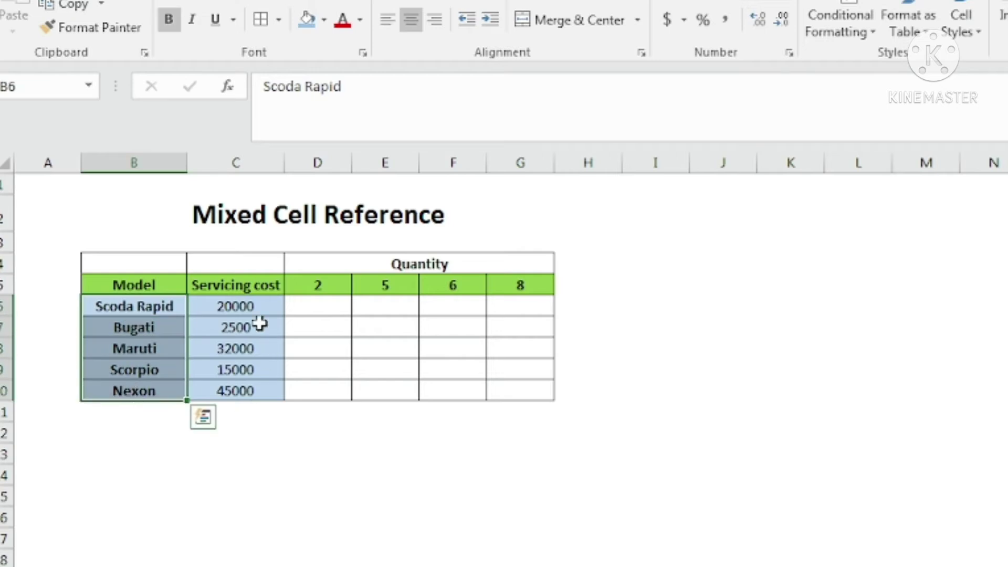
left_click(257, 306)
left_click(247, 334)
left_click(244, 371)
left_click(243, 392)
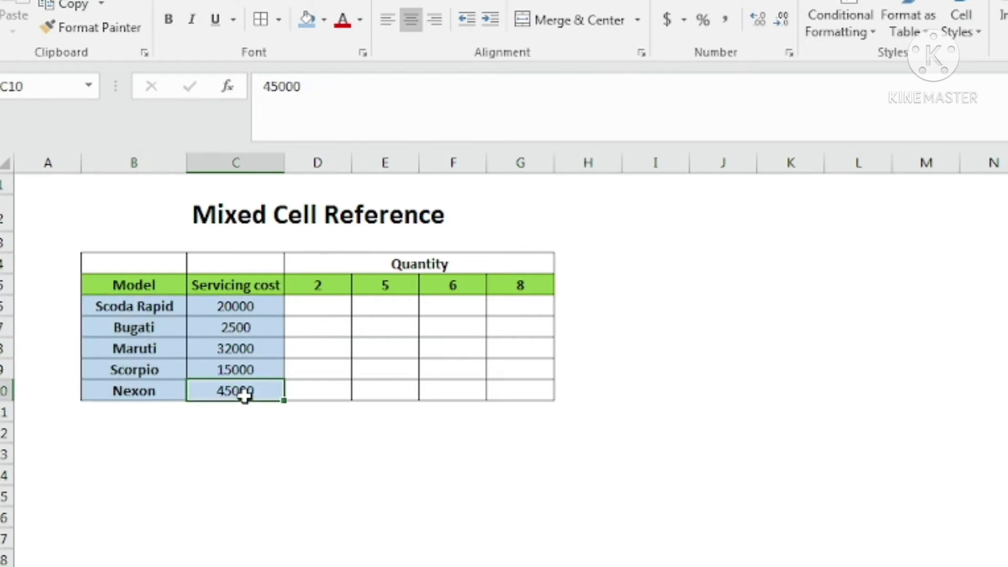
left_click(247, 306)
left_click(273, 425)
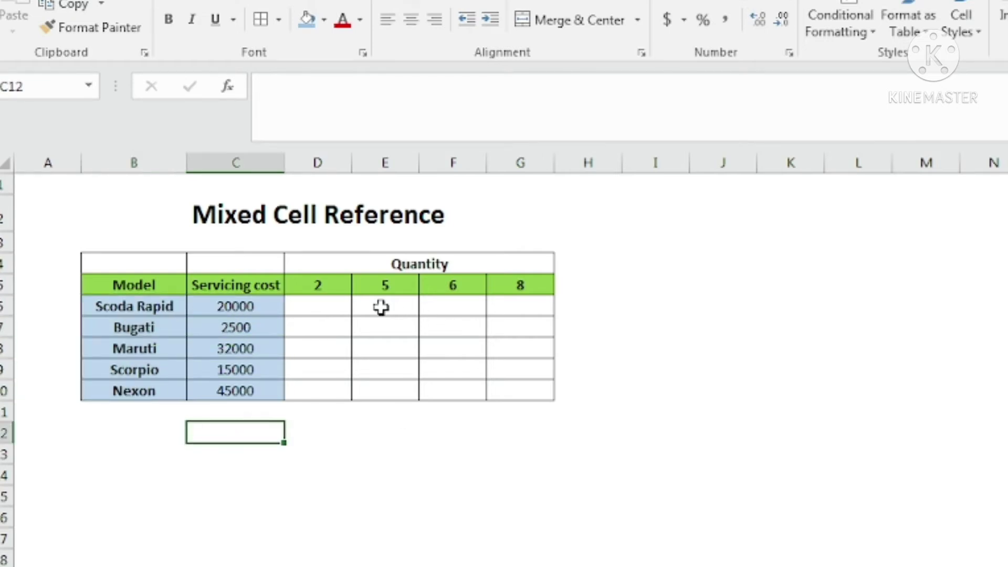
Step: Examine each of the quantity headers in D5:G5
left_click_drag(313, 284, 513, 292)
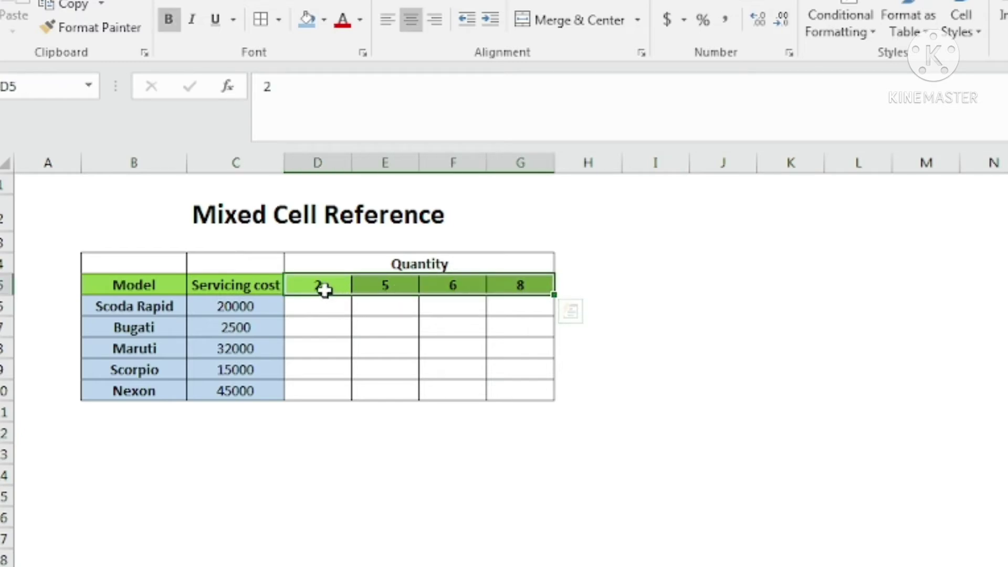
left_click(324, 290)
left_click(394, 292)
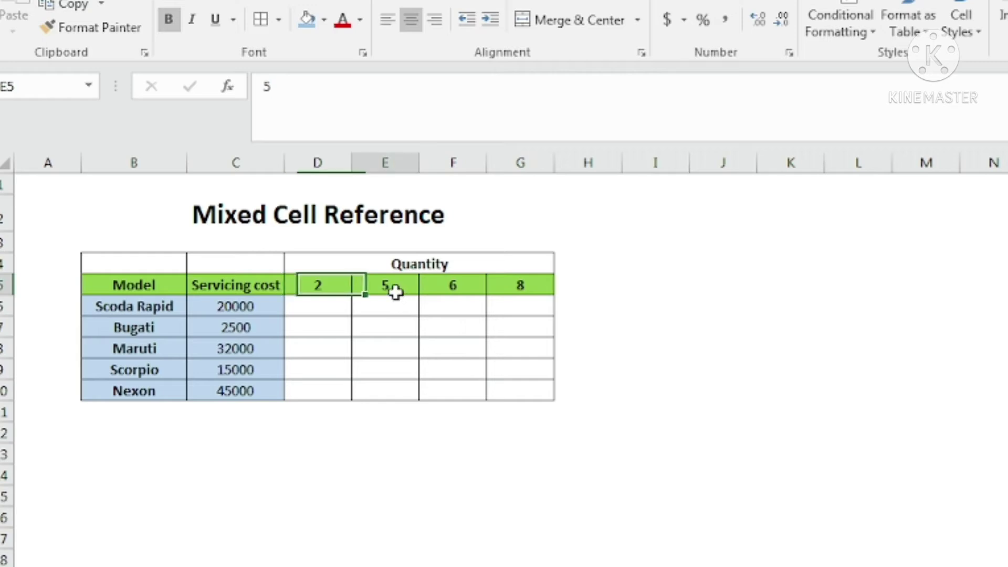
left_click(443, 290)
left_click(513, 294)
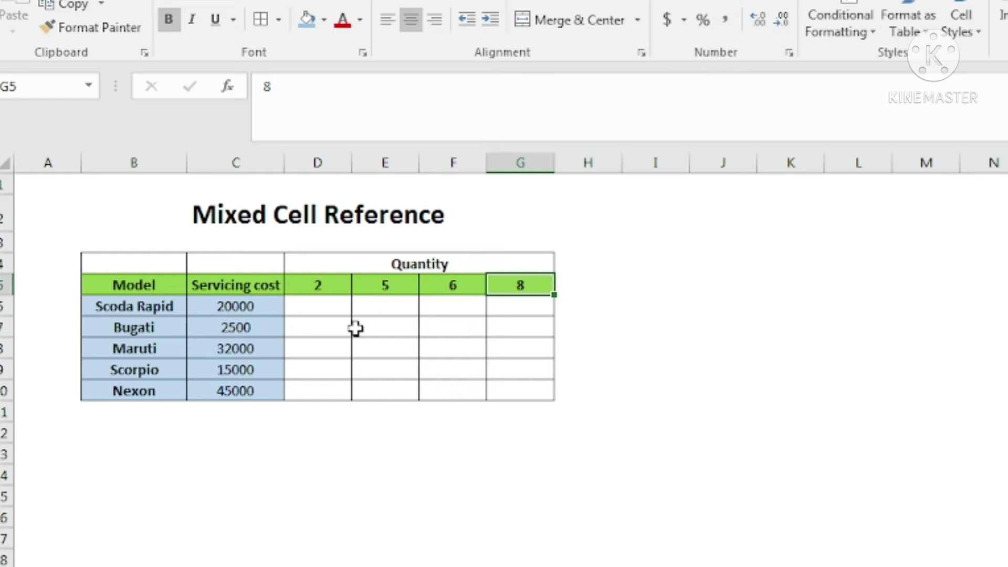
Step: Trace which servicing cost and quantity header belong to each of the Scoda Rapid result cells D6, E6 and F6
left_click(319, 310)
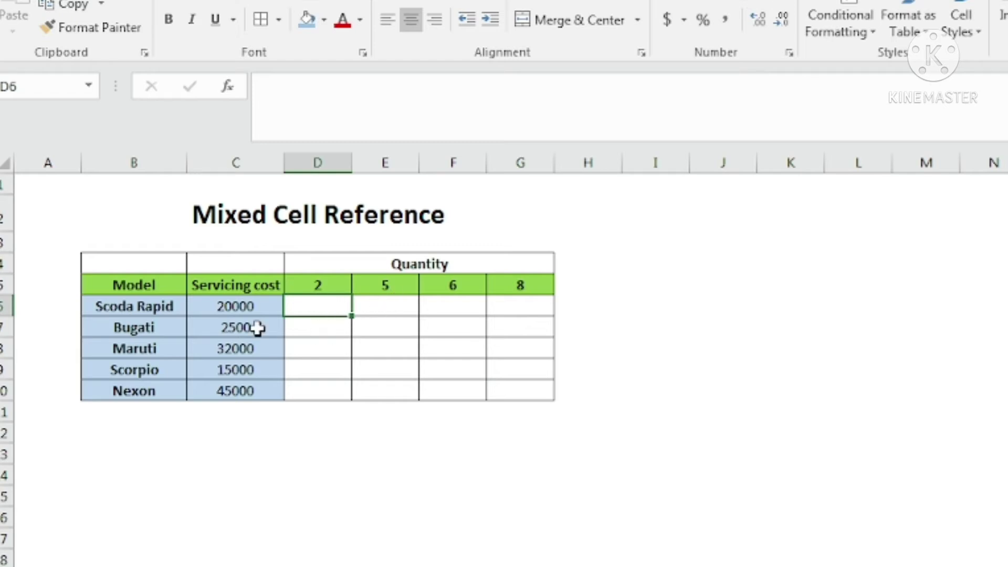
left_click(239, 309)
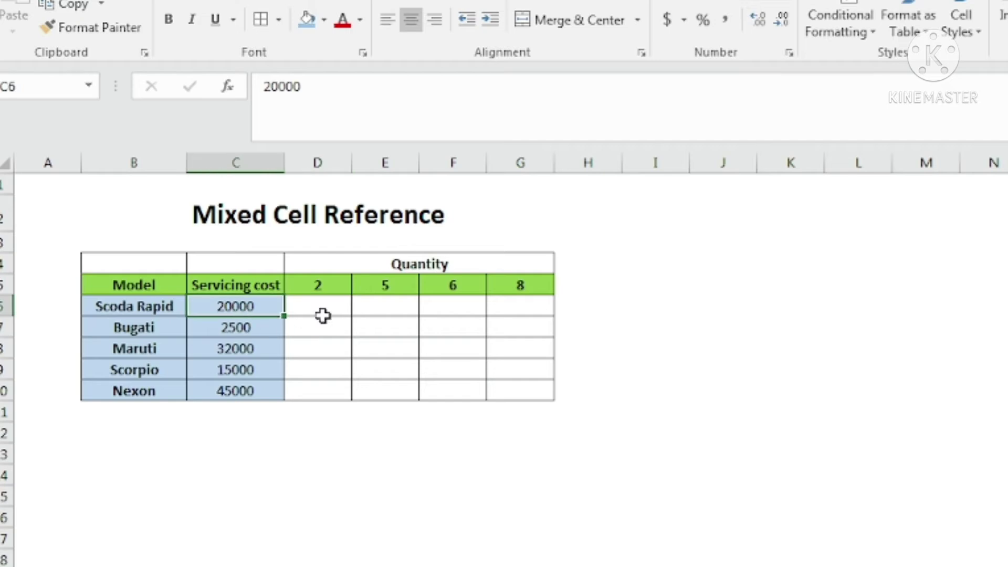
left_click(326, 289)
left_click(326, 311)
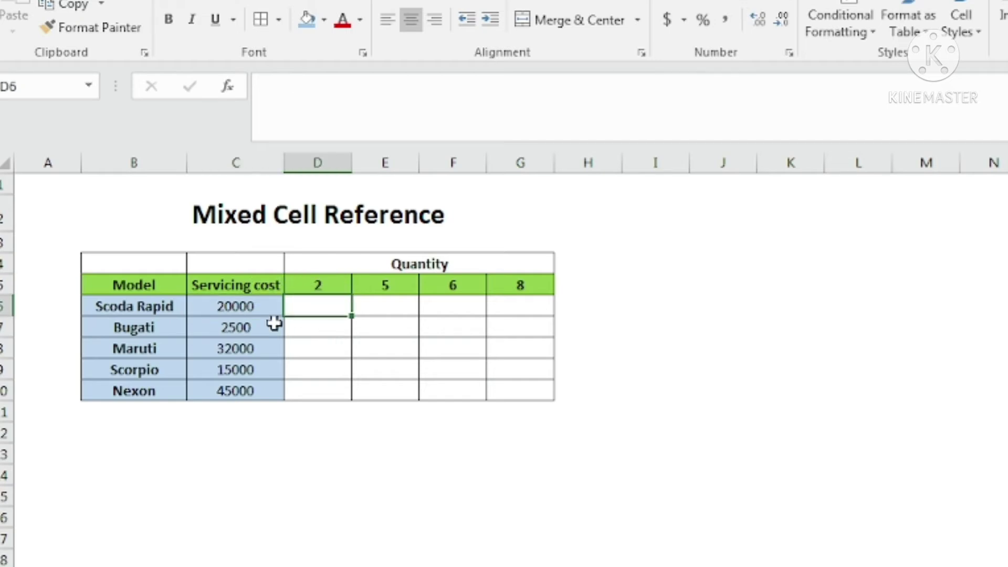
left_click(405, 308)
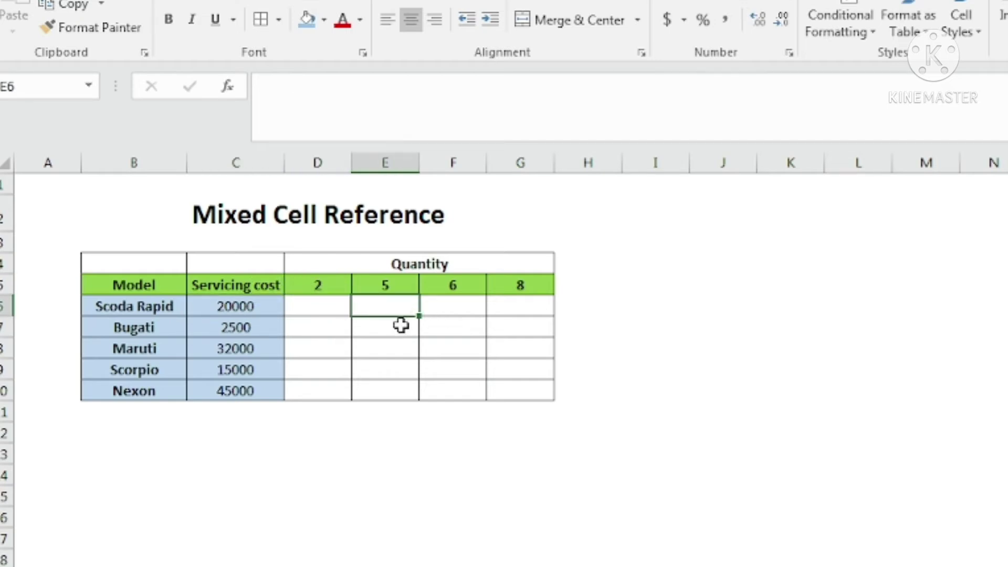
left_click(244, 307)
left_click(387, 288)
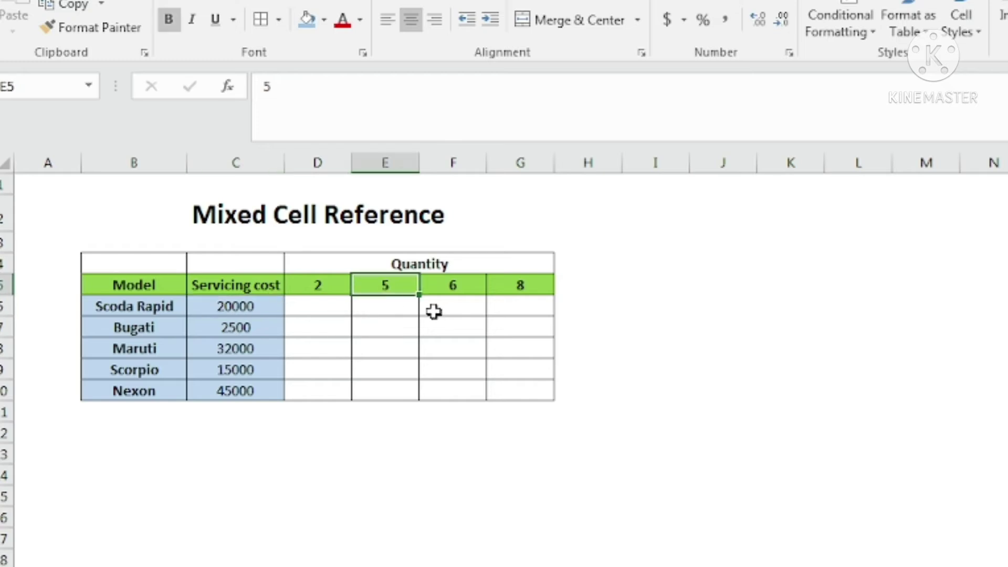
left_click(470, 308)
left_click(229, 309)
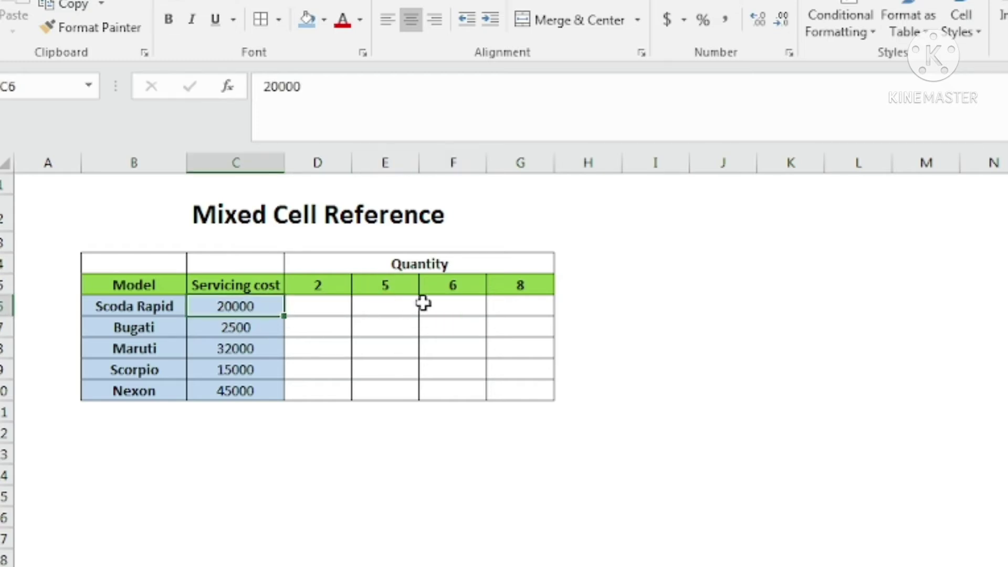
left_click(456, 285)
Step: Trace the servicing cost and quantity header to multiply for the Bugati and Maruti results in D7 and D8
left_click(309, 327)
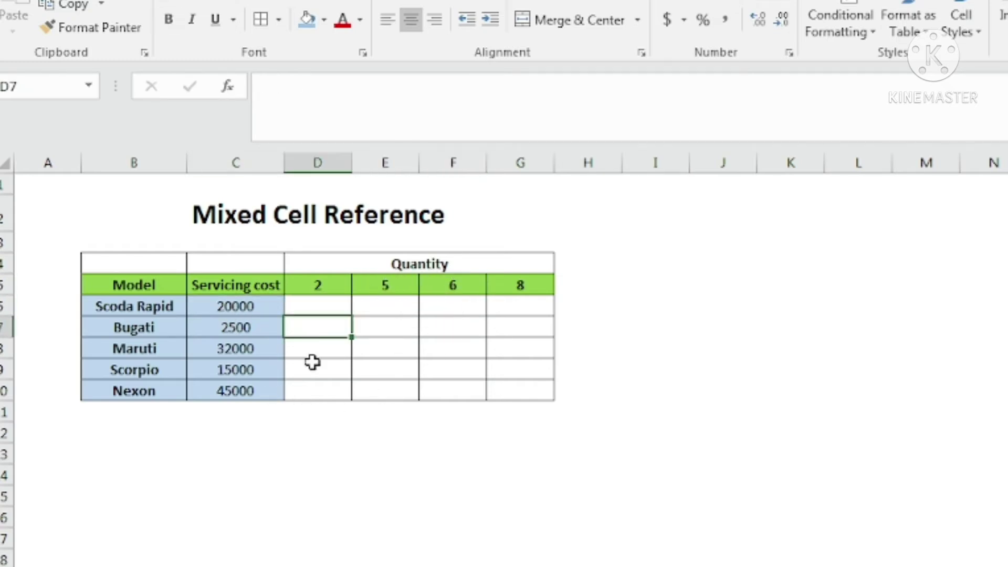
left_click(242, 329)
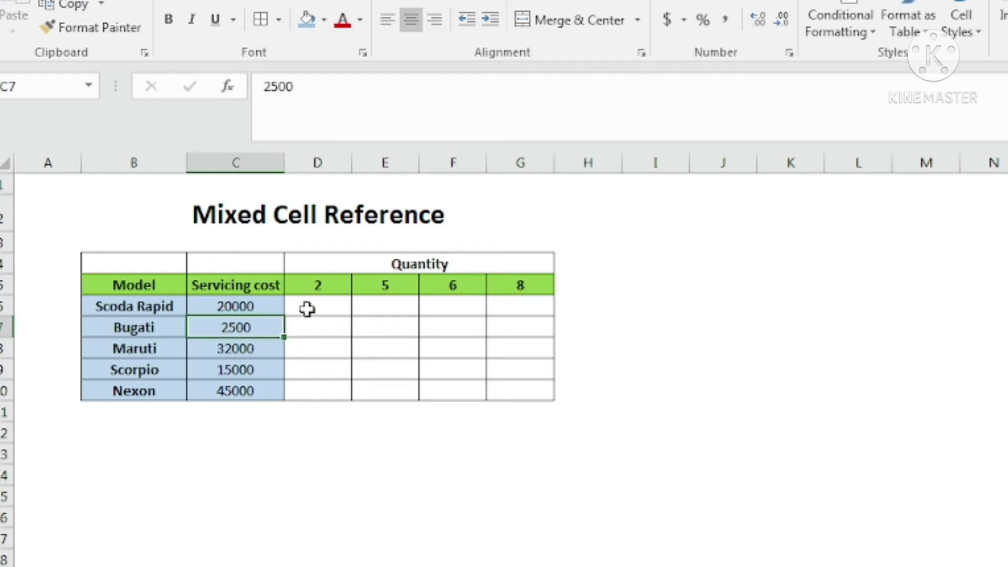
left_click(312, 292)
left_click(265, 349)
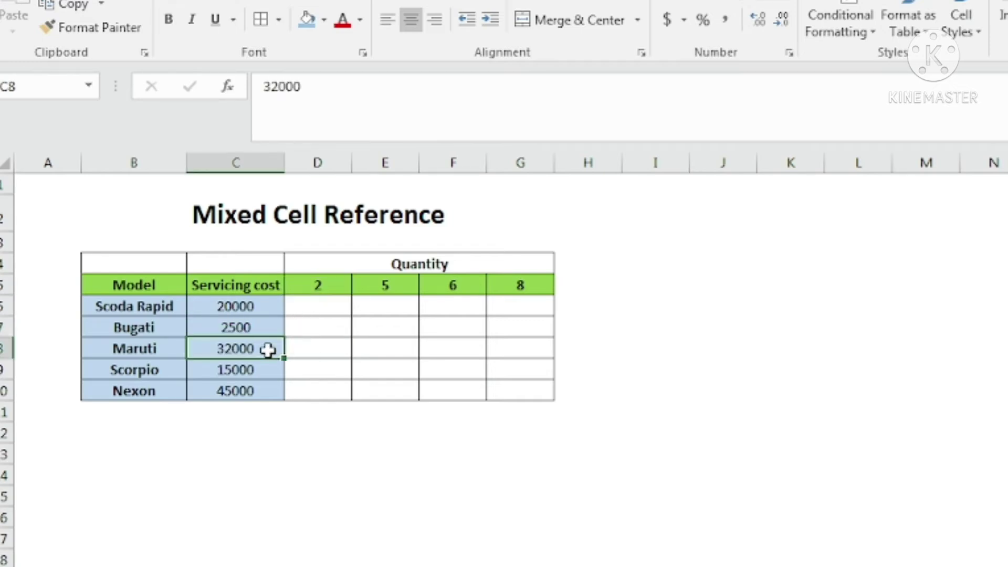
left_click(313, 286)
left_click(313, 348)
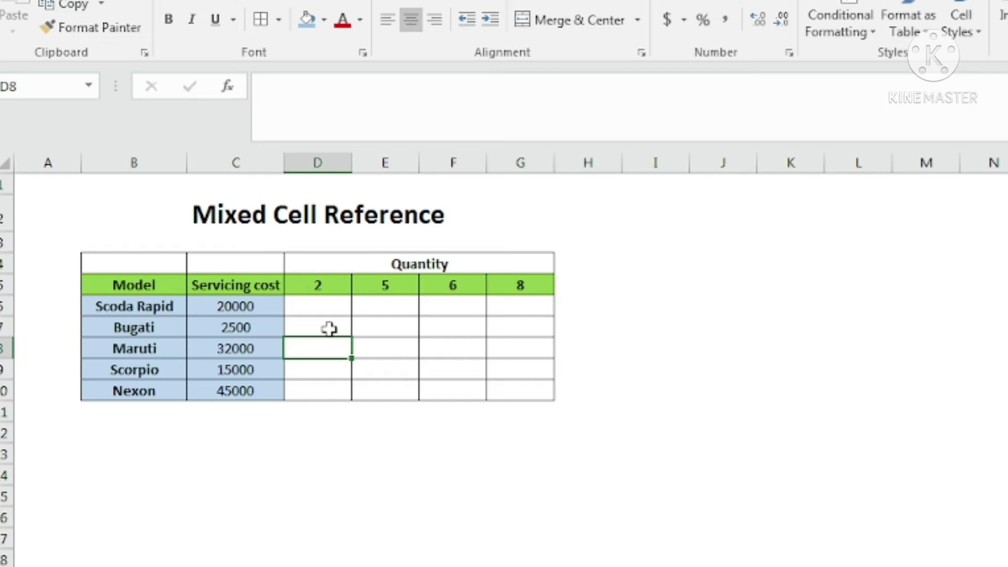
Step: Review the empty result cells across the Scoda Rapid row and the whole result range D6:G10
left_click(323, 309)
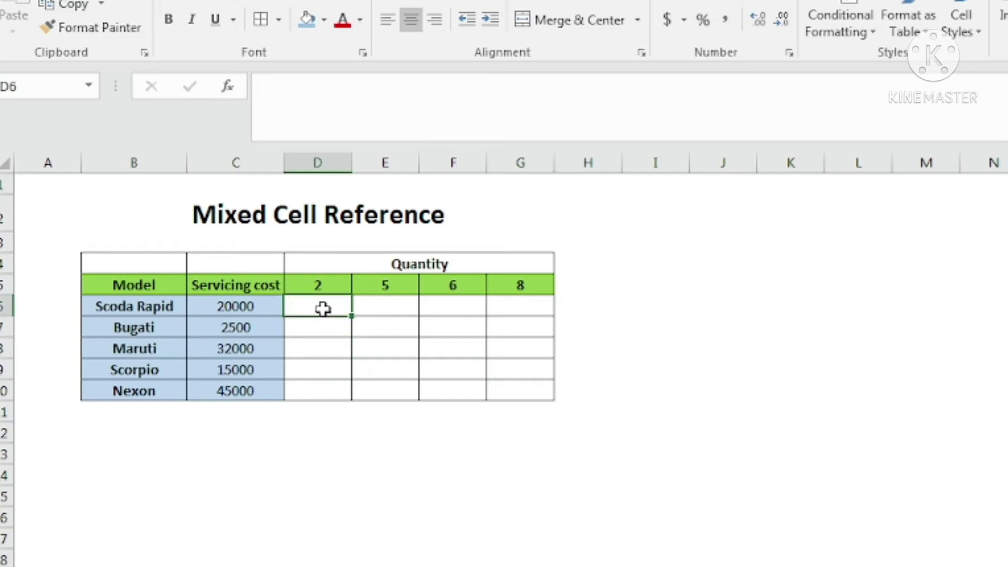
left_click(362, 309)
left_click(470, 311)
left_click(506, 311)
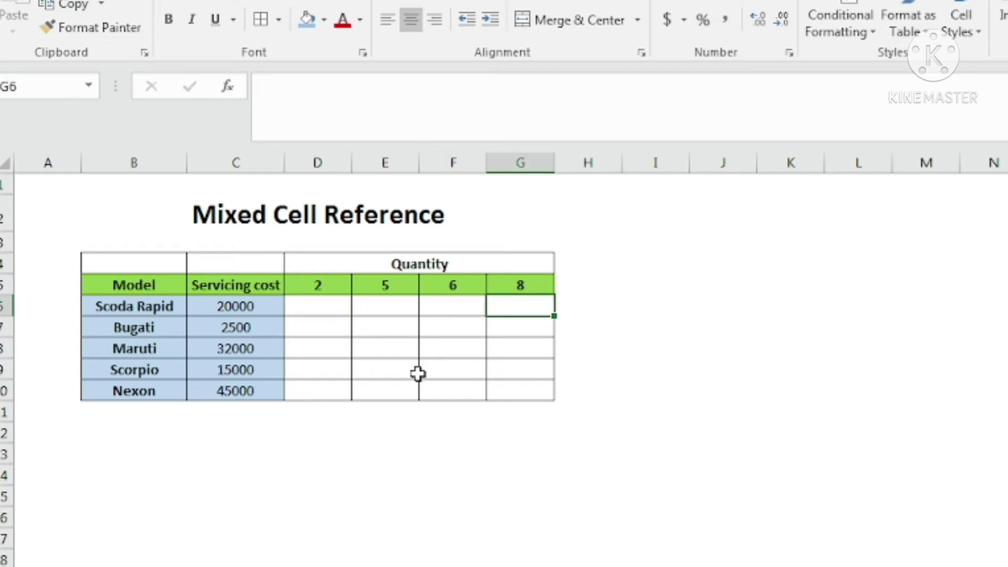
left_click(324, 309)
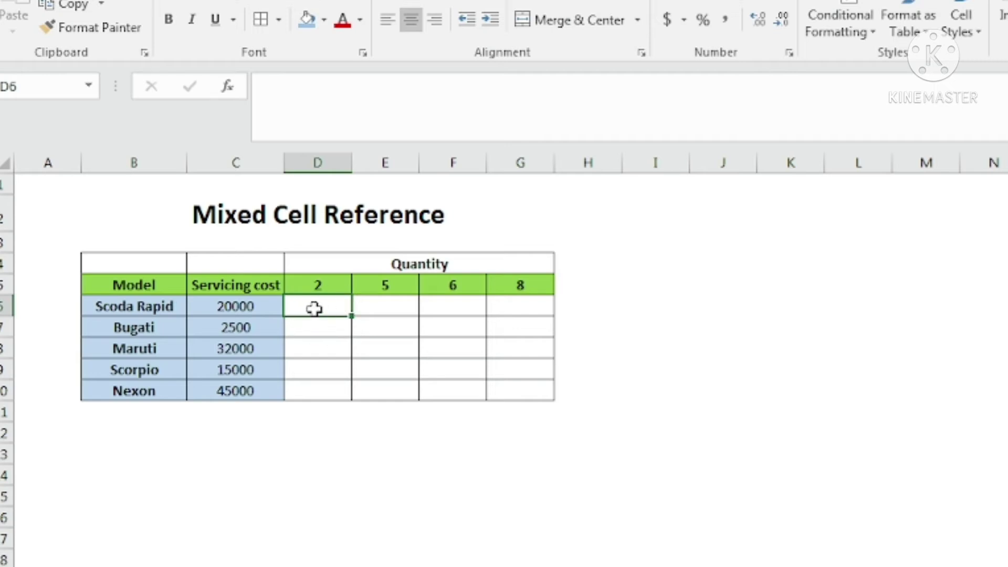
mouse_move(326, 308)
left_mouse_down()
mouse_move(498, 307)
mouse_move(497, 390)
left_mouse_up()
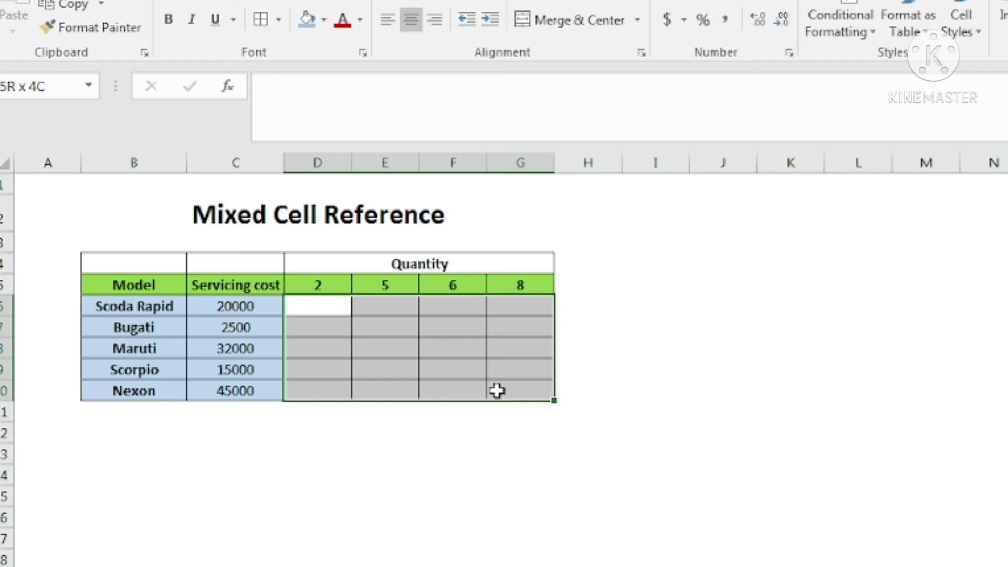
Step: Calculate the Scoda Rapid cost in D6 with the relative formula =C6*D5 and fill it right to G6
left_click(318, 307)
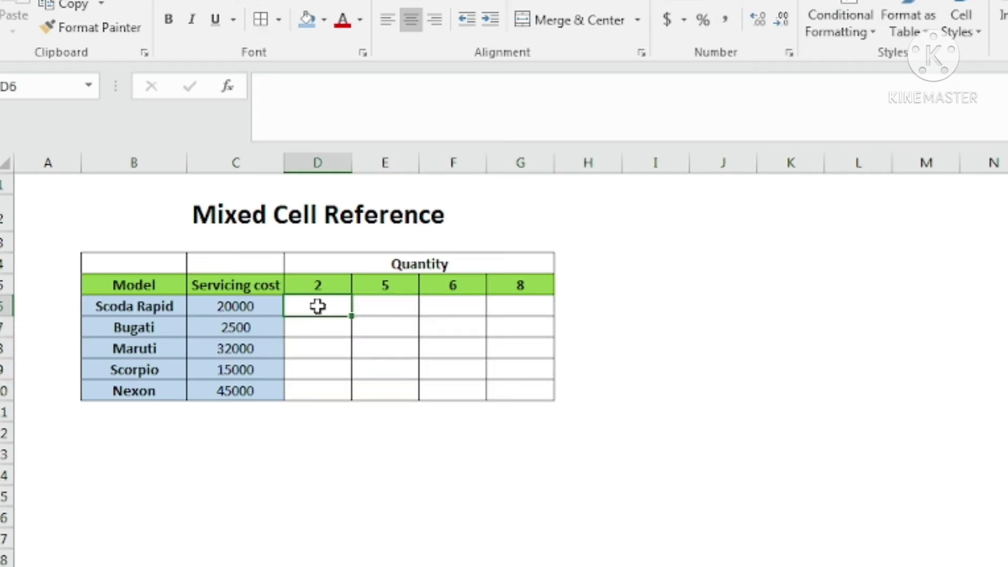
type("=")
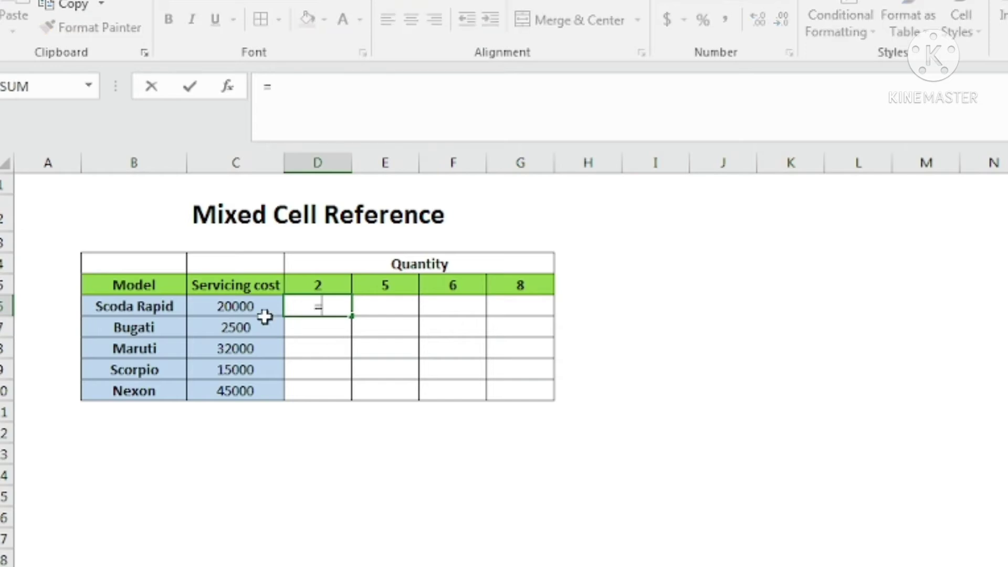
left_click(254, 309)
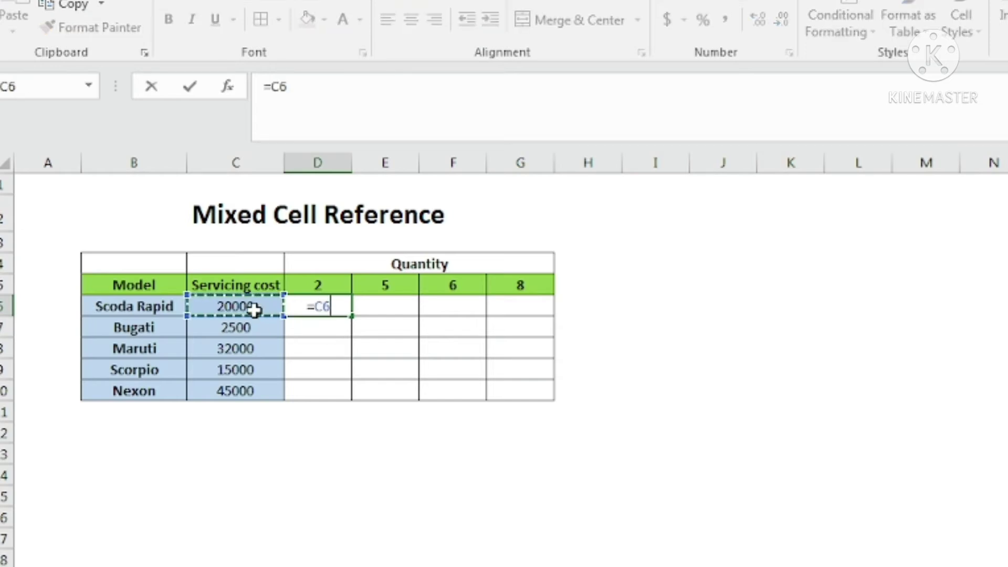
type("*")
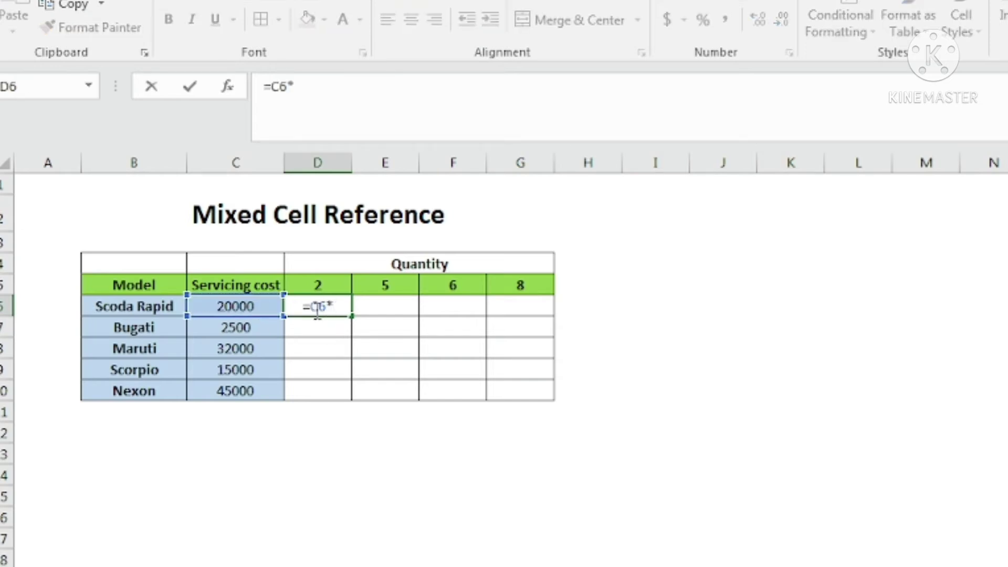
left_click(320, 282)
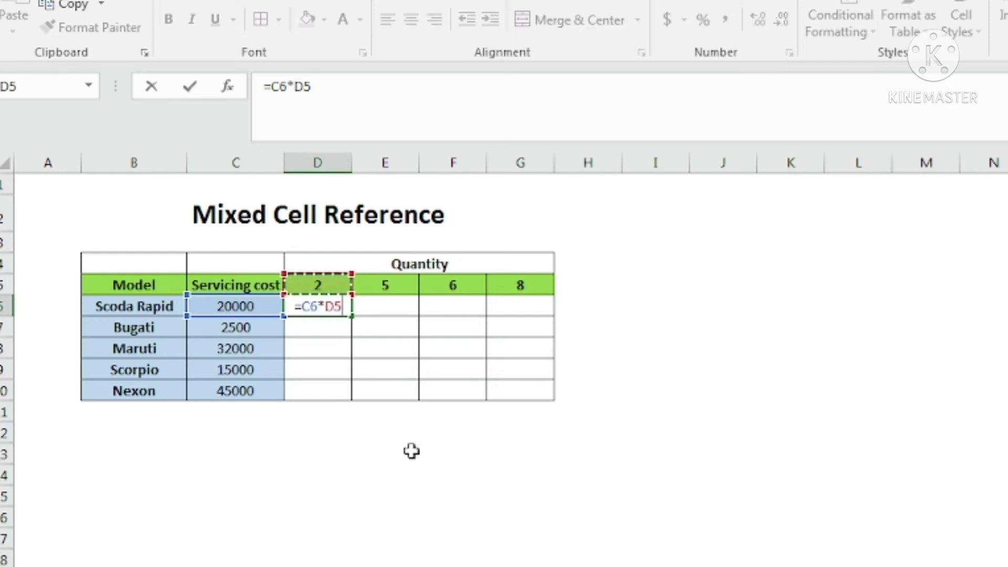
key("Return")
left_click_drag(327, 309, 518, 311)
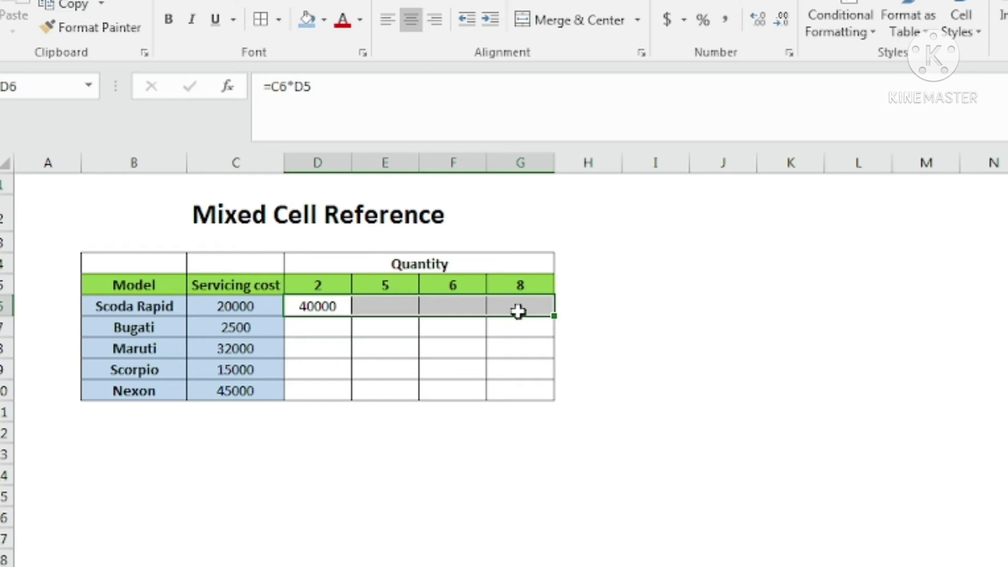
key("ctrl+r")
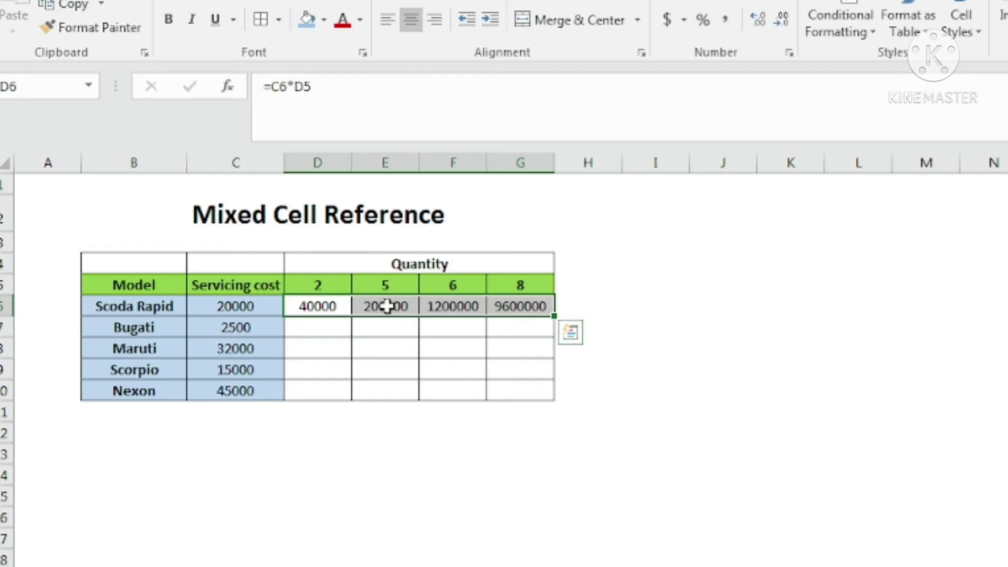
Step: Inspect the cells referenced by the formula in E6, leaving it as it is, and fill the D6 formula down to D10
left_click(387, 306)
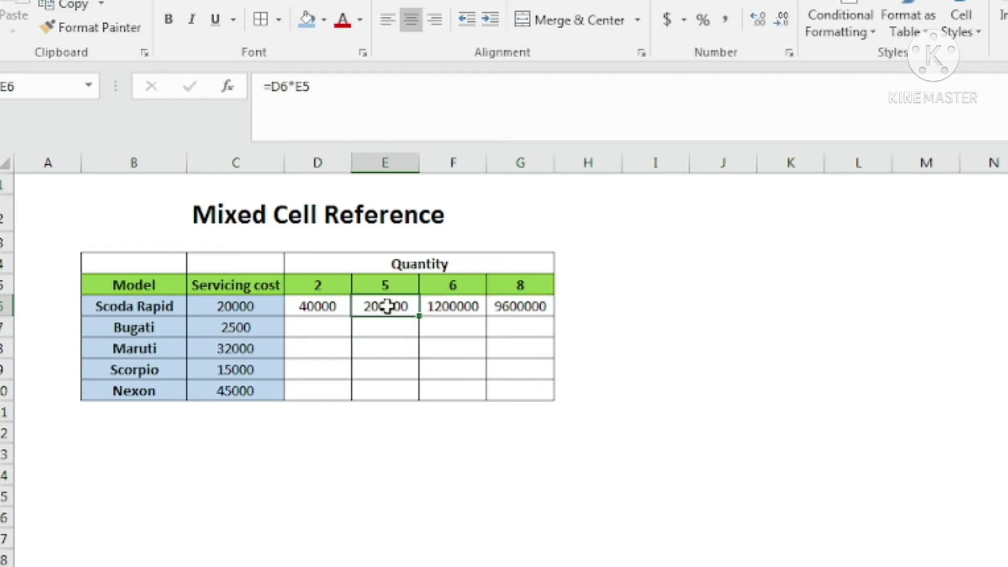
double_click(387, 306)
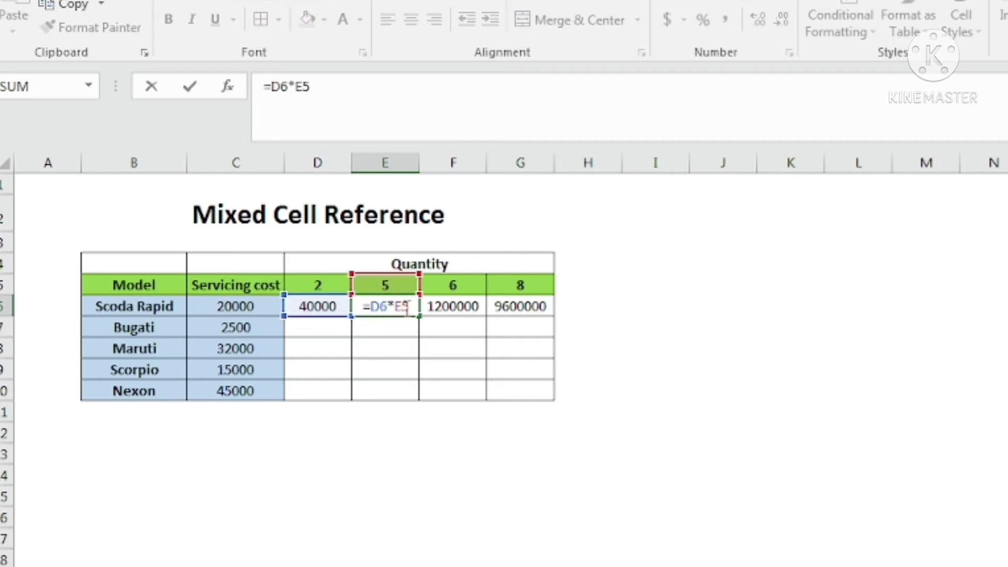
left_click(340, 309)
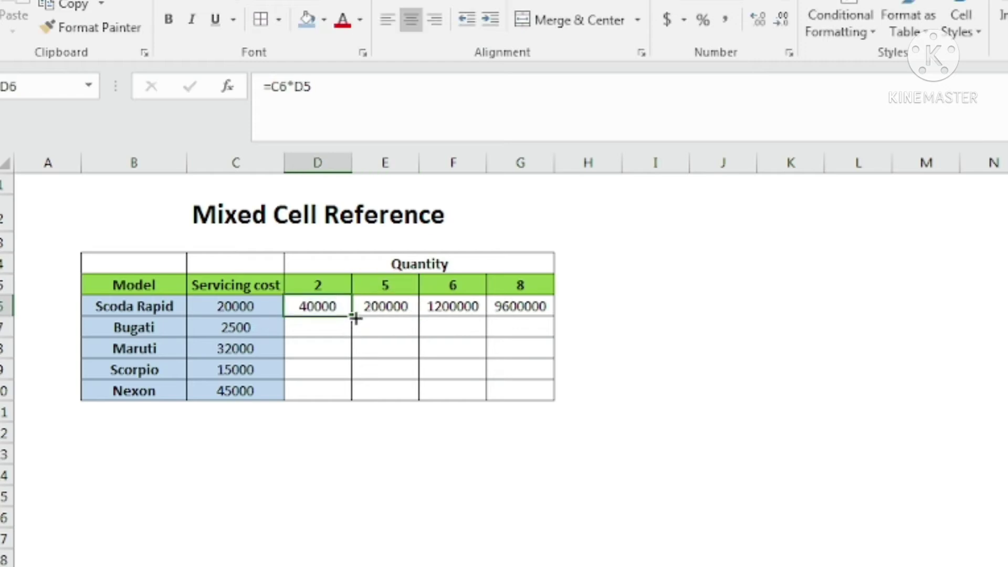
left_click_drag(352, 315, 348, 391)
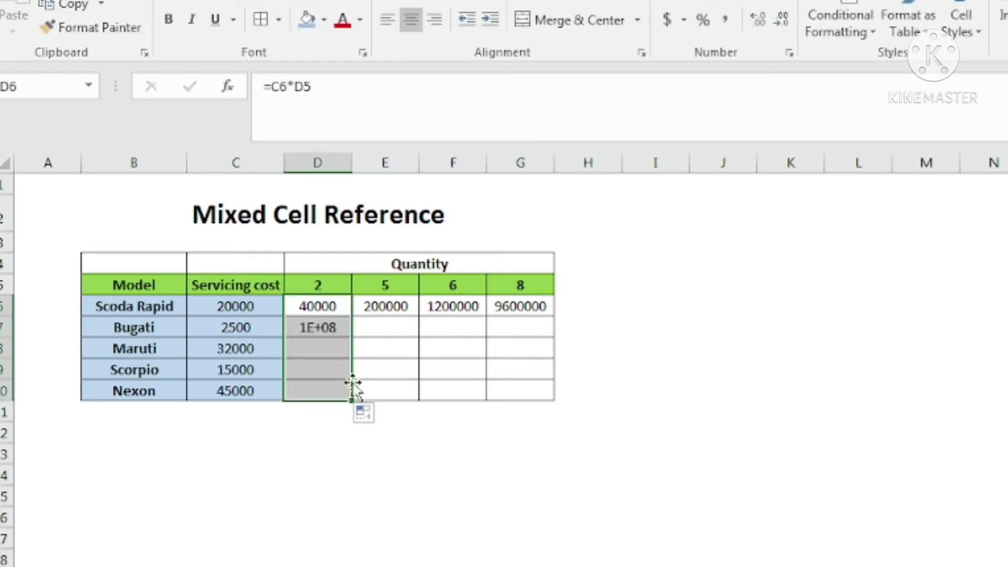
Step: Check the cells referenced by the formula in D7, leaving it as it is, and clear all results in D6:G10
left_click(332, 336)
double_click(332, 336)
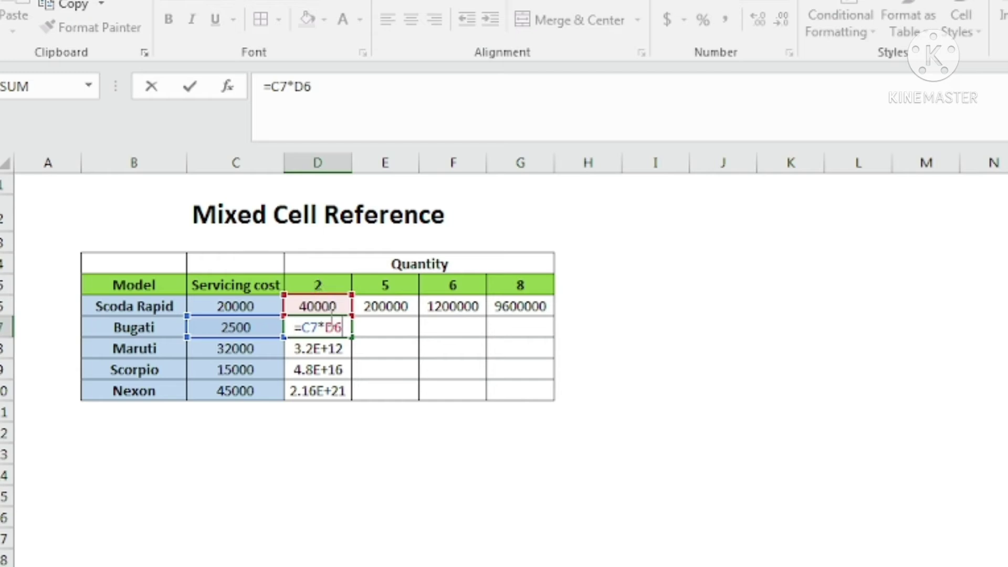
key("ctrl+Return")
left_click_drag(318, 306, 491, 387)
key("Delete")
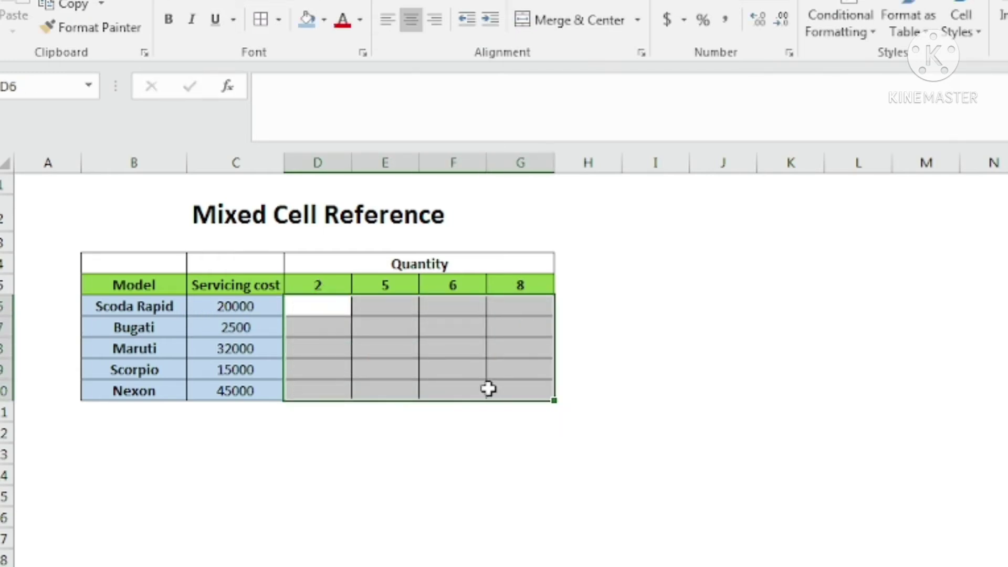
Step: Widen columns D and E slightly to give the quantity results more room
left_click(318, 308)
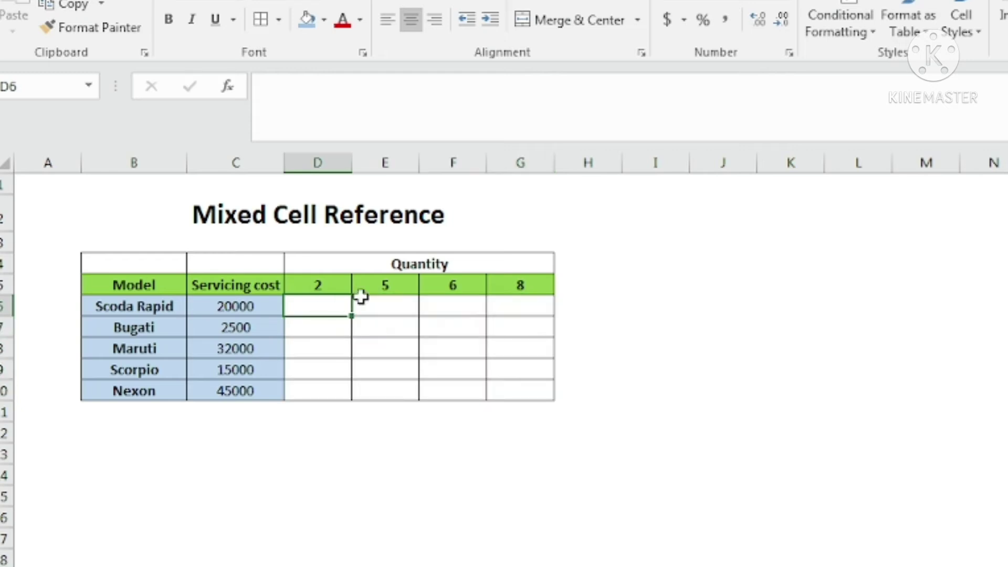
left_click_drag(352, 169, 365, 167)
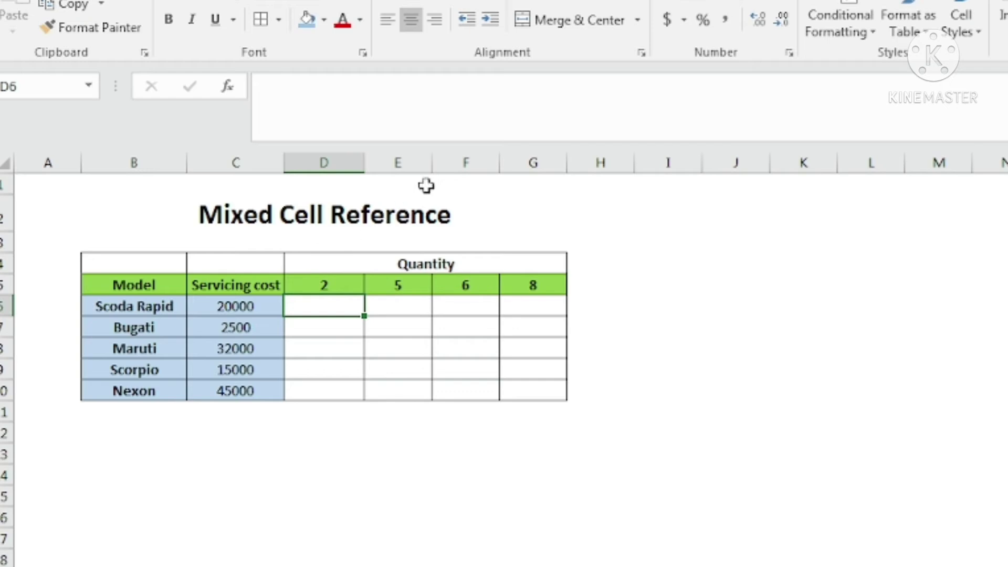
left_click_drag(432, 163, 443, 164)
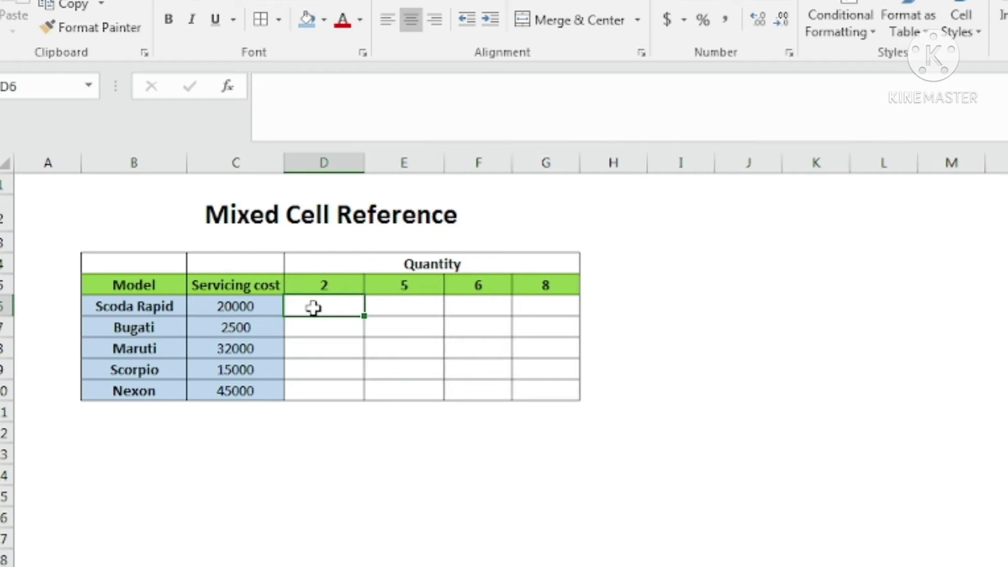
Step: Start the Scoda Rapid formula in D6 with the servicing cost locked on its column, entering =$C6*
left_click(275, 305)
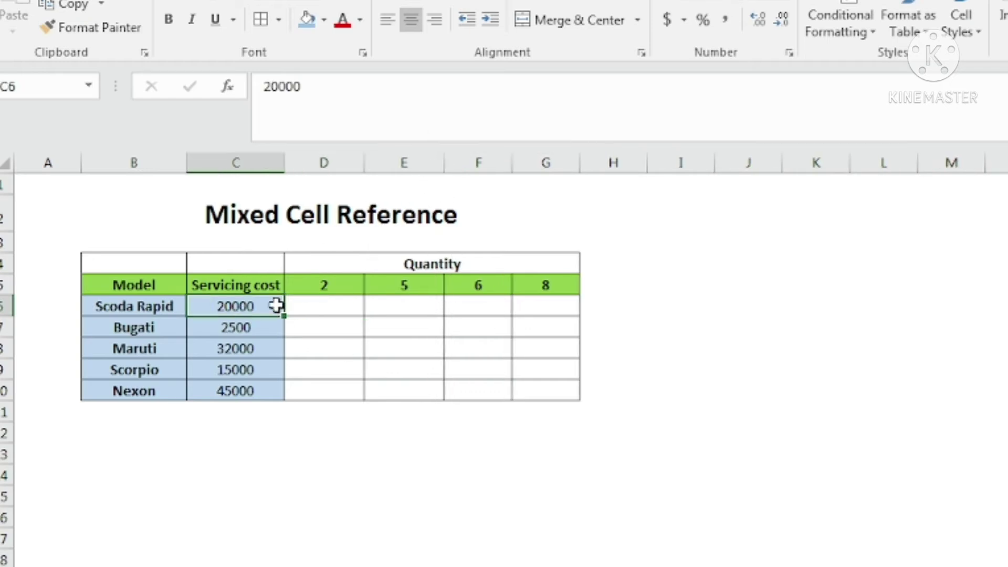
left_click(324, 284)
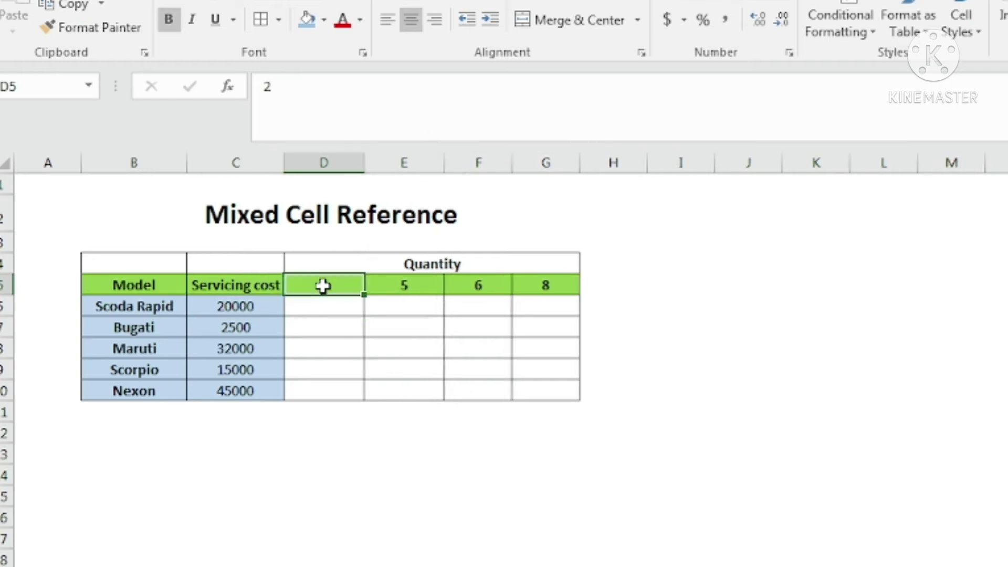
left_click(321, 313)
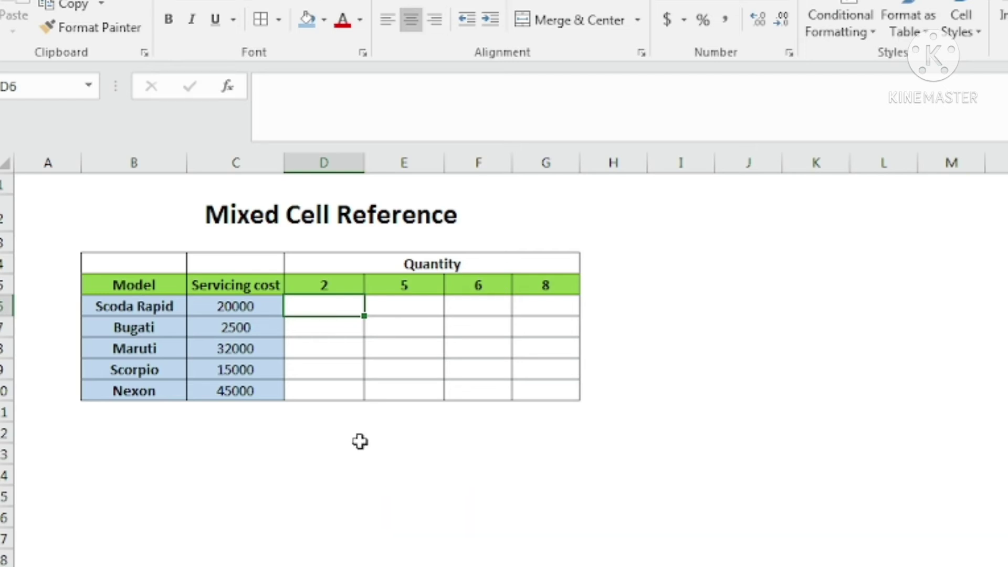
type("=")
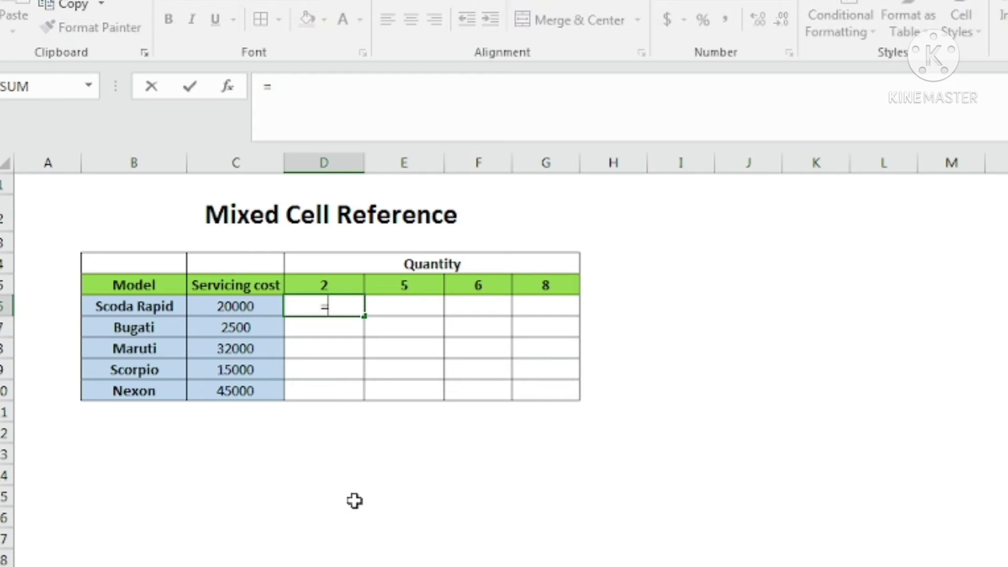
left_click(247, 311)
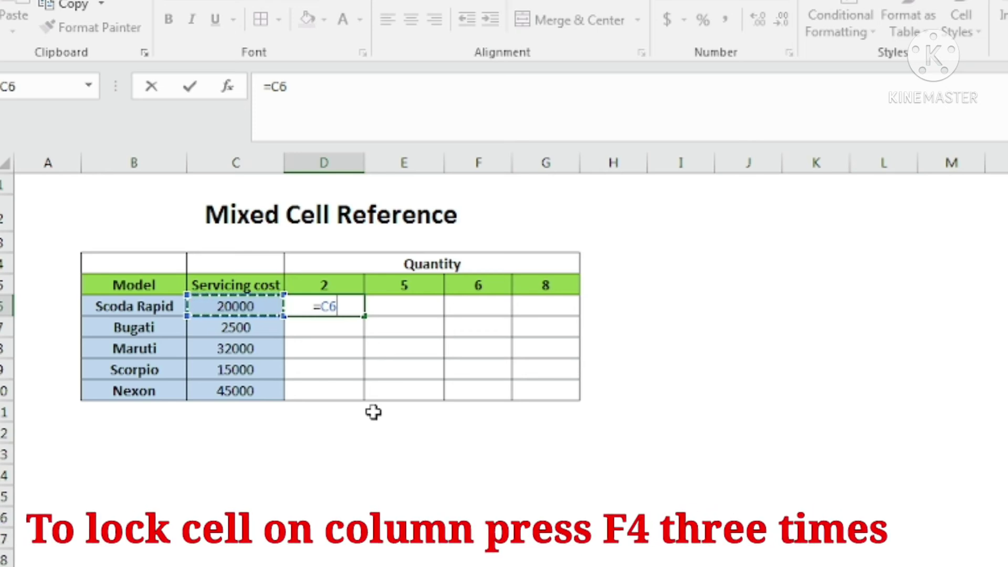
key("F4")
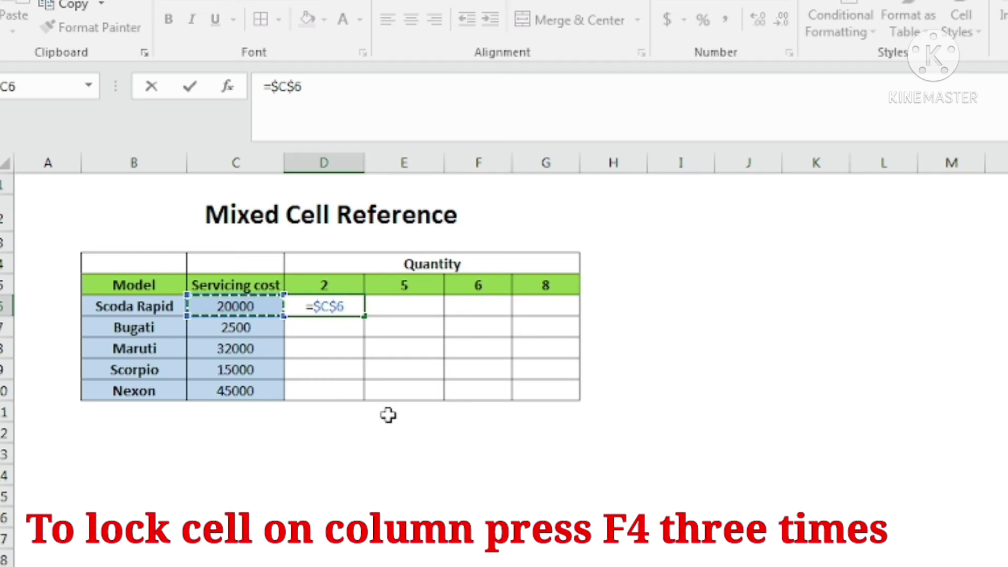
key("F4")
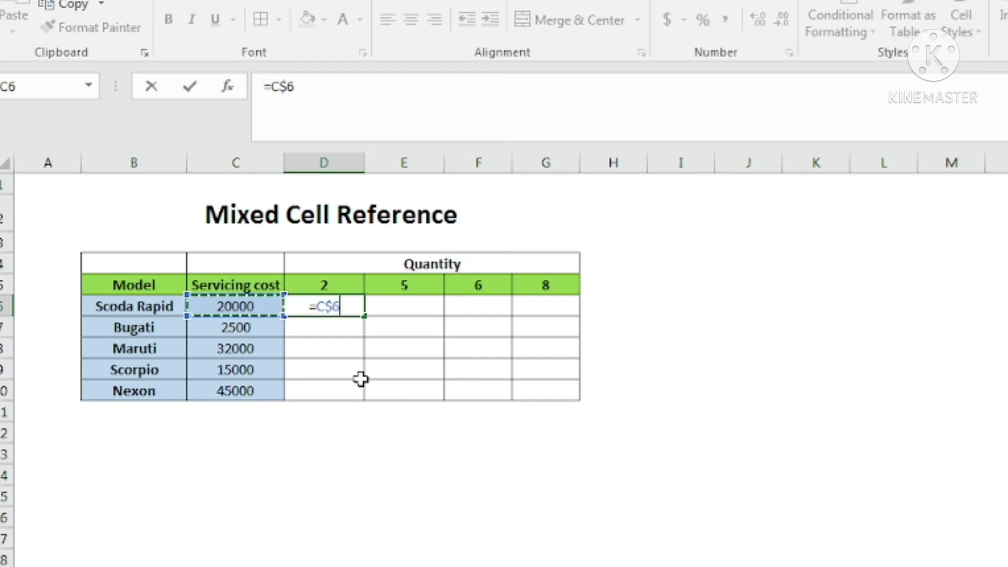
key("F4")
type("*")
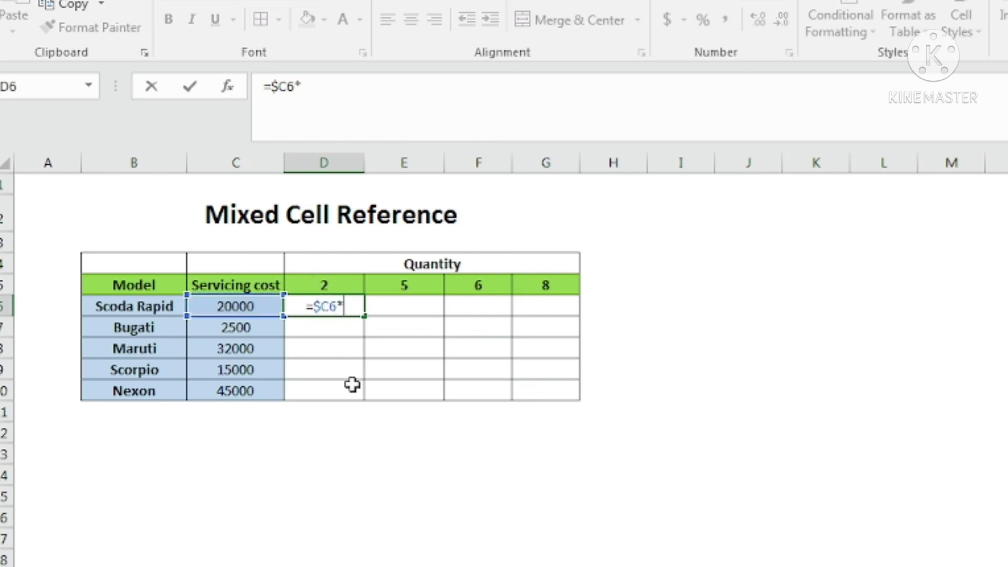
Step: Complete the D6 formula as =$C6*D$5, locking the quantity header reference on its row
left_click(341, 285)
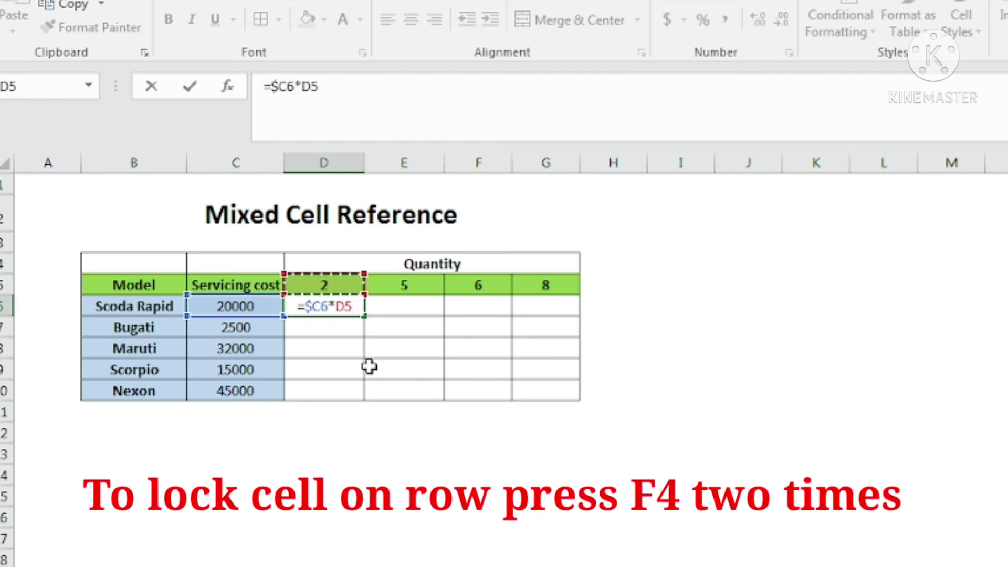
key("F4")
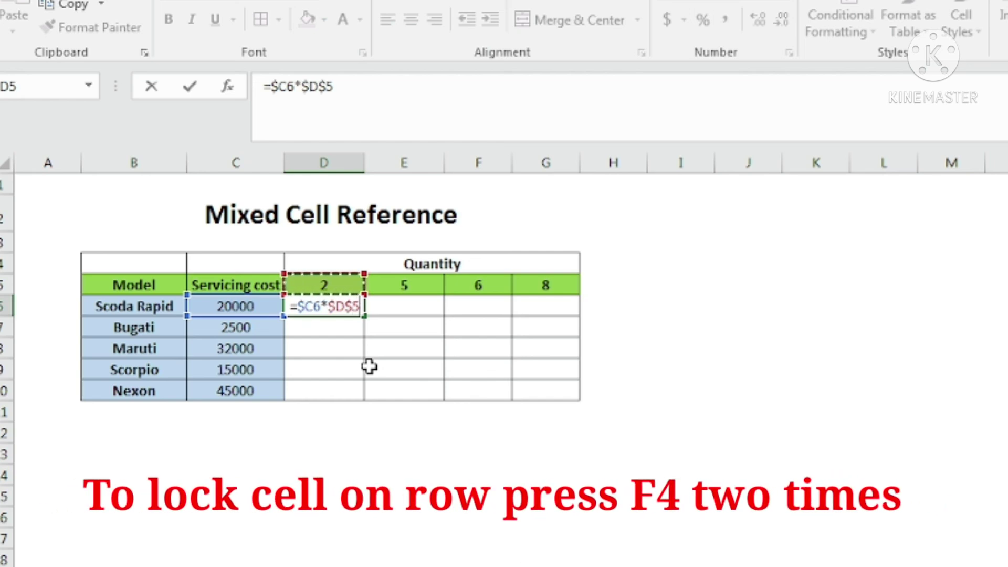
key("F4")
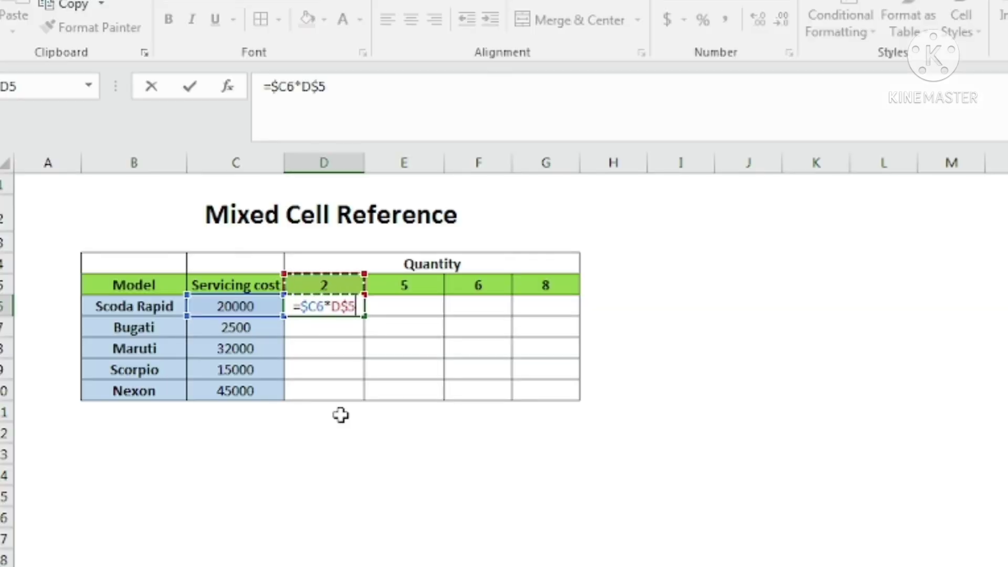
key("Return")
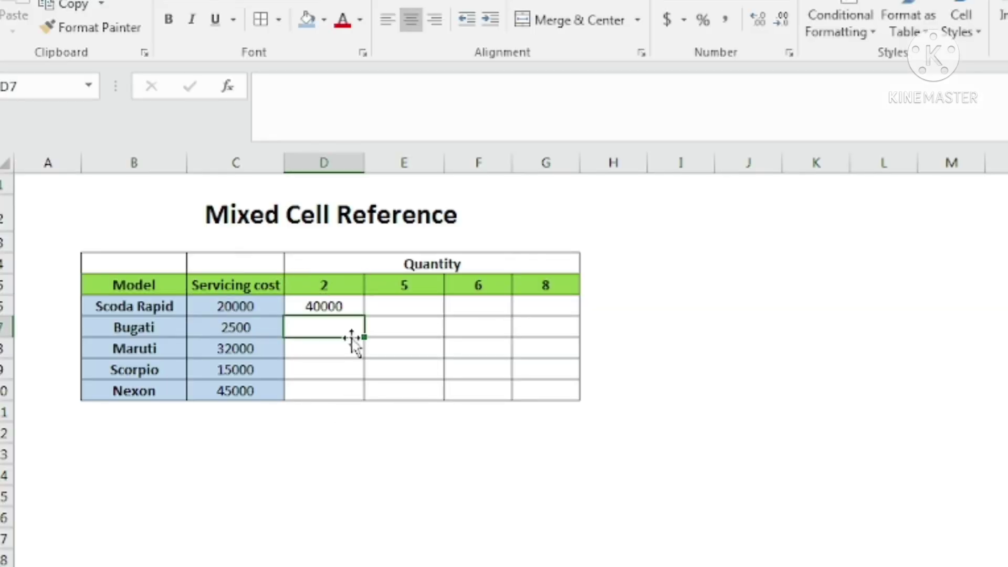
Step: Fill the mixed reference formula from D6 across to column G and down to row 10
left_click(339, 306)
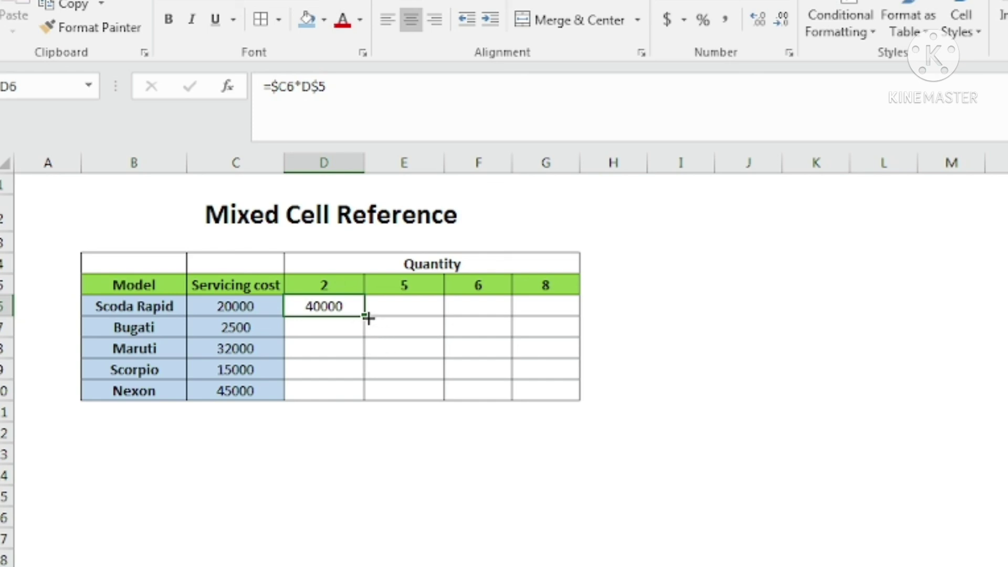
left_click_drag(367, 317, 553, 393)
left_click_drag(579, 316, 579, 394)
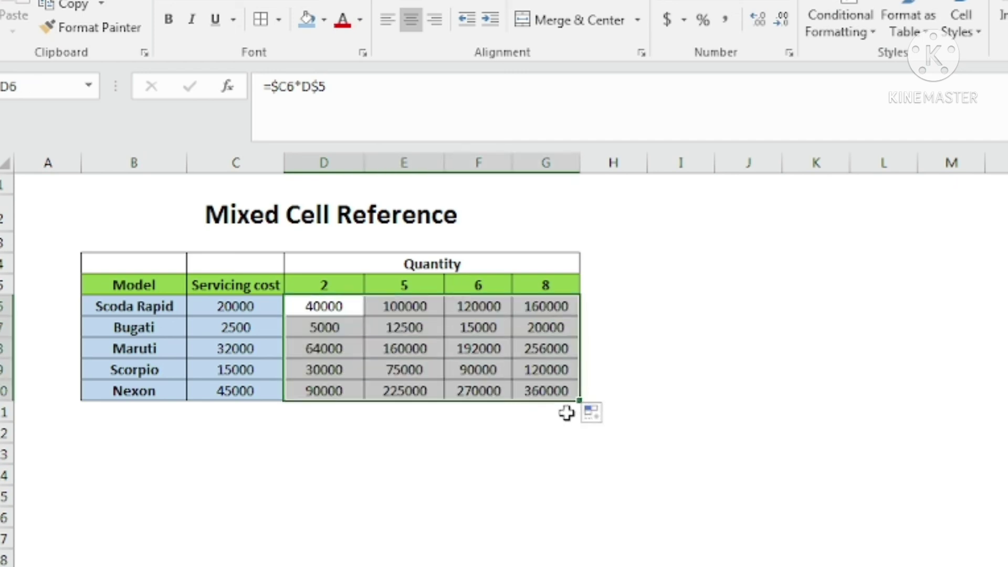
Step: Examine the Scorpio row's formulas in D9, E9 and F9 against its servicing cost in C9
left_click(334, 374)
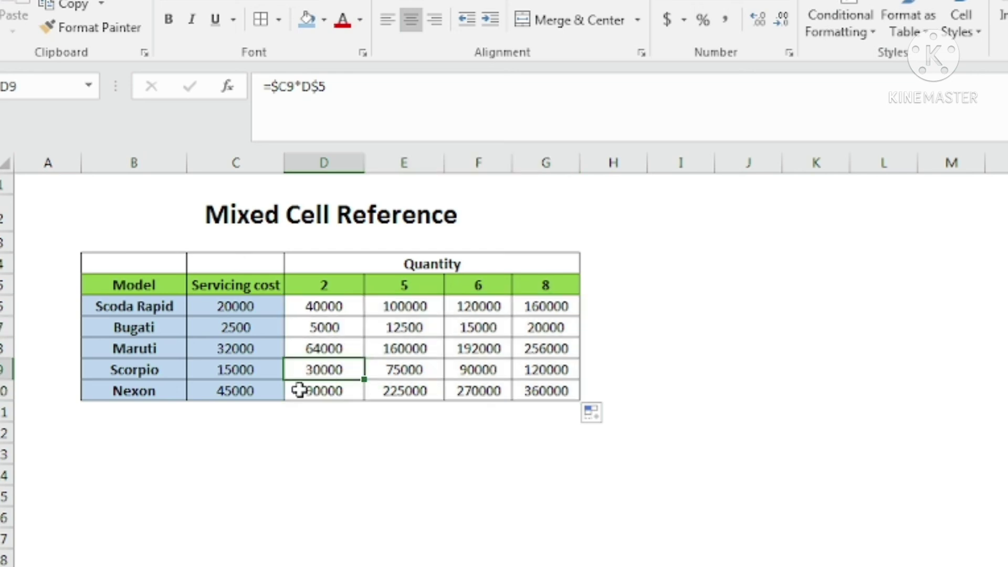
left_click(261, 374)
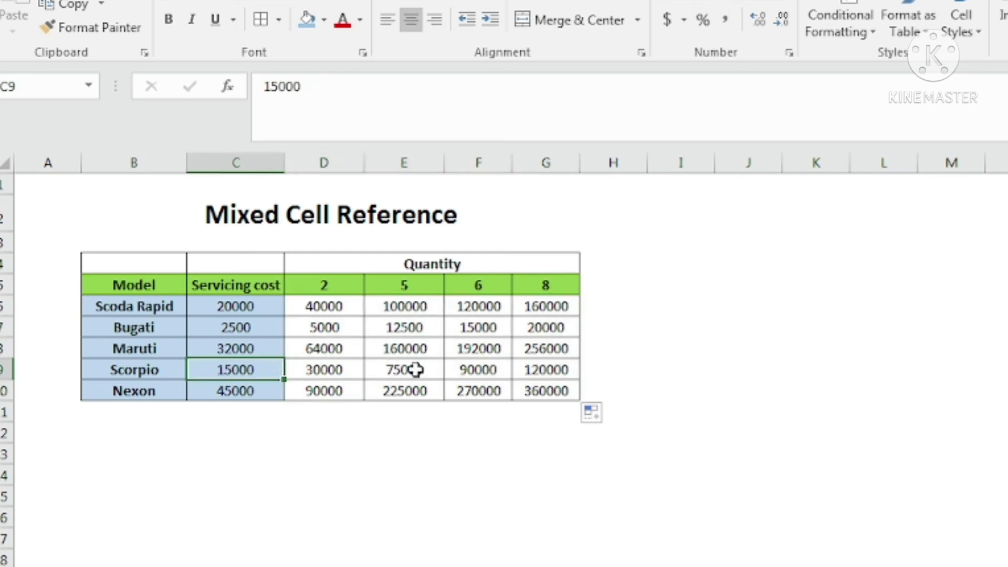
left_click(415, 370)
left_click(255, 369)
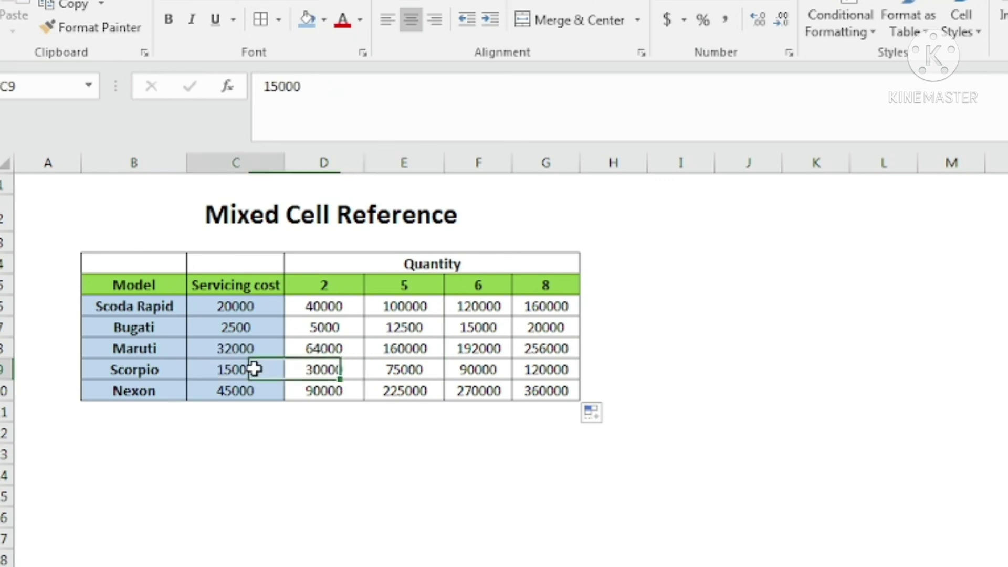
left_click(491, 367)
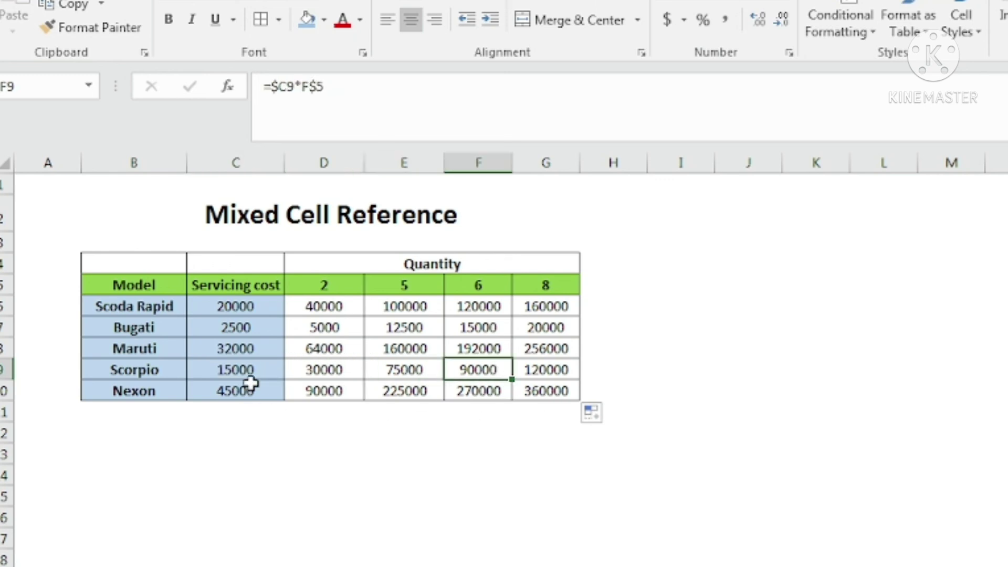
Step: Examine the Bugati formulas in D7 and F7 against the cost in C7, and review the whole result range D6:G10
left_click(252, 327)
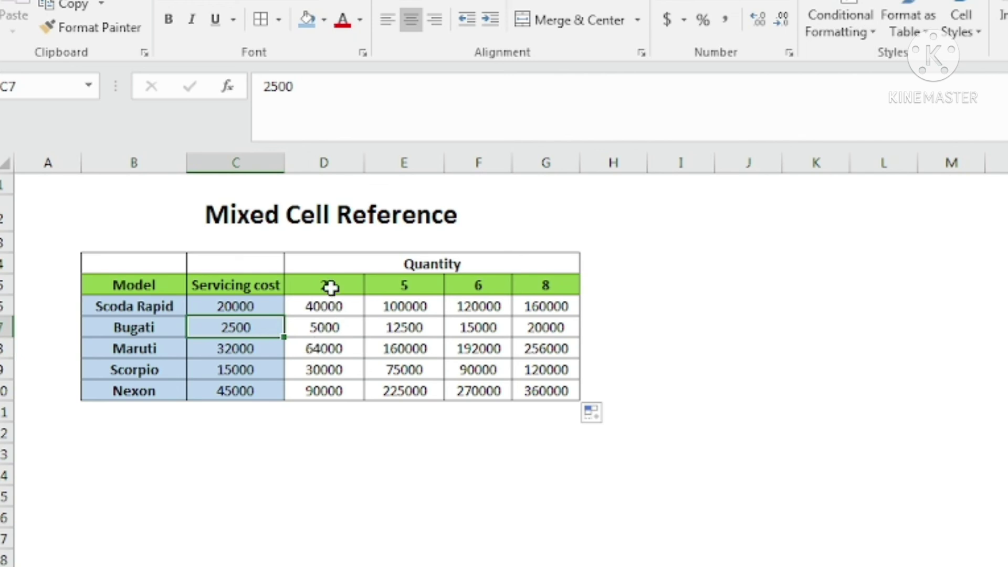
left_click(332, 328)
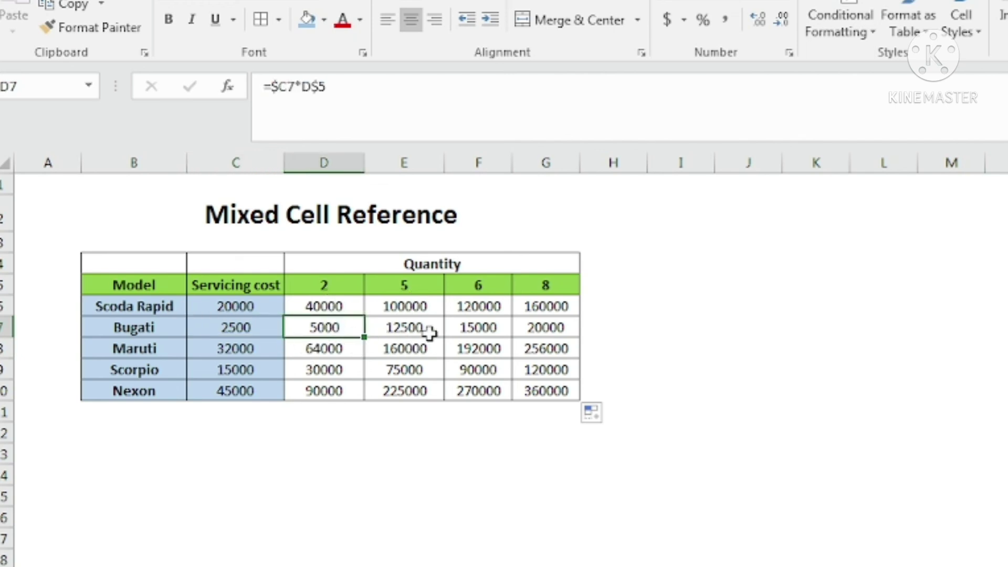
left_click(479, 330)
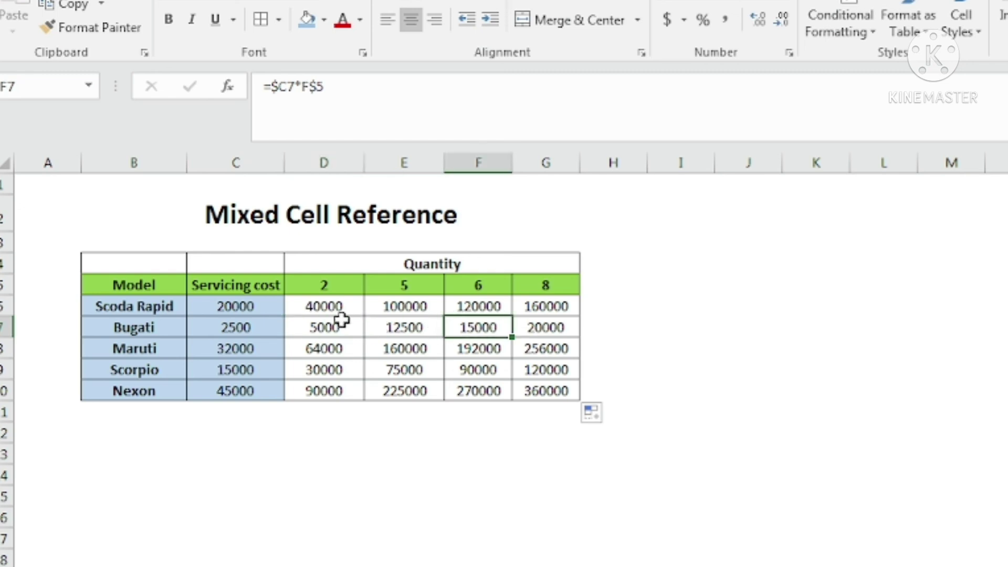
left_click(321, 306)
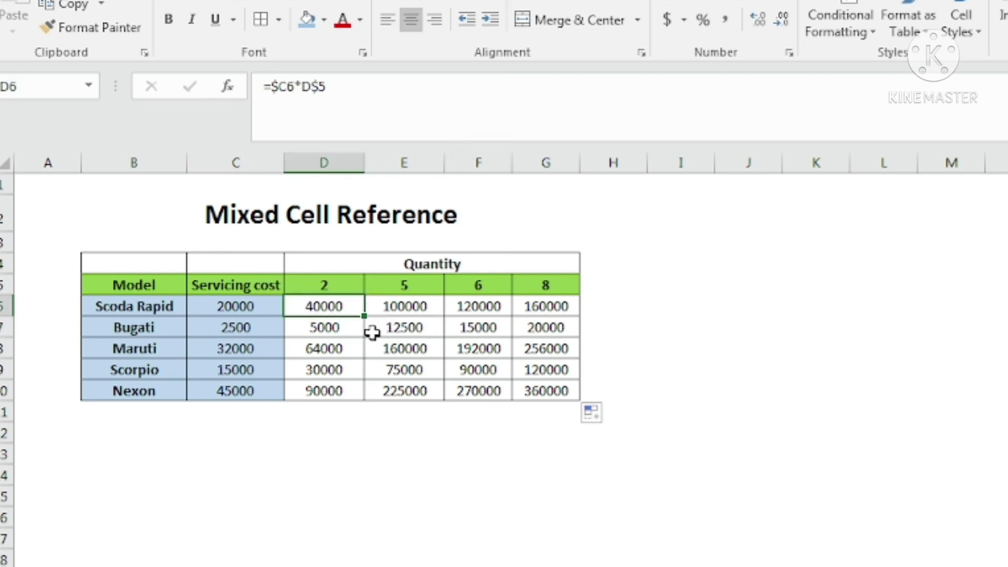
left_click_drag(335, 304, 534, 382)
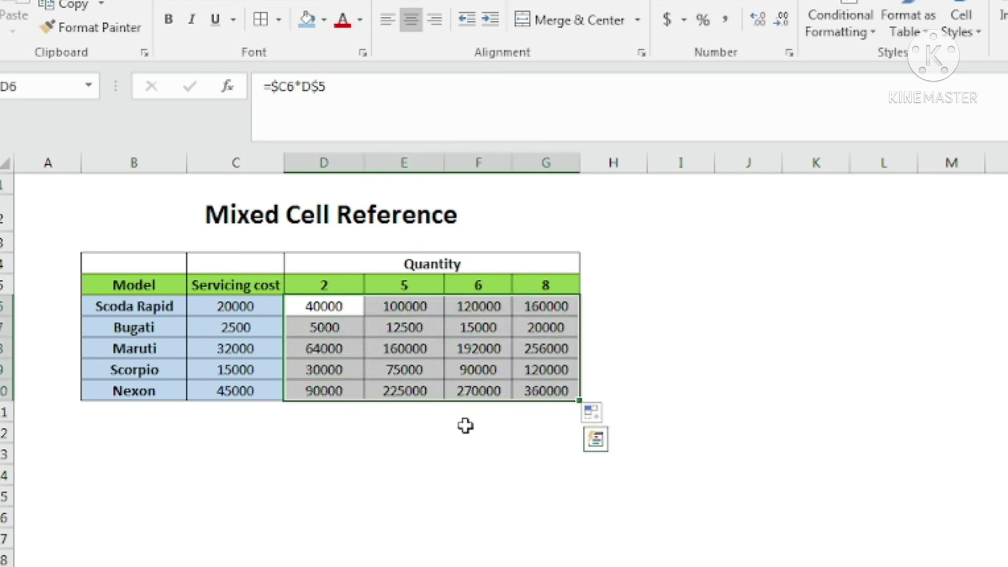